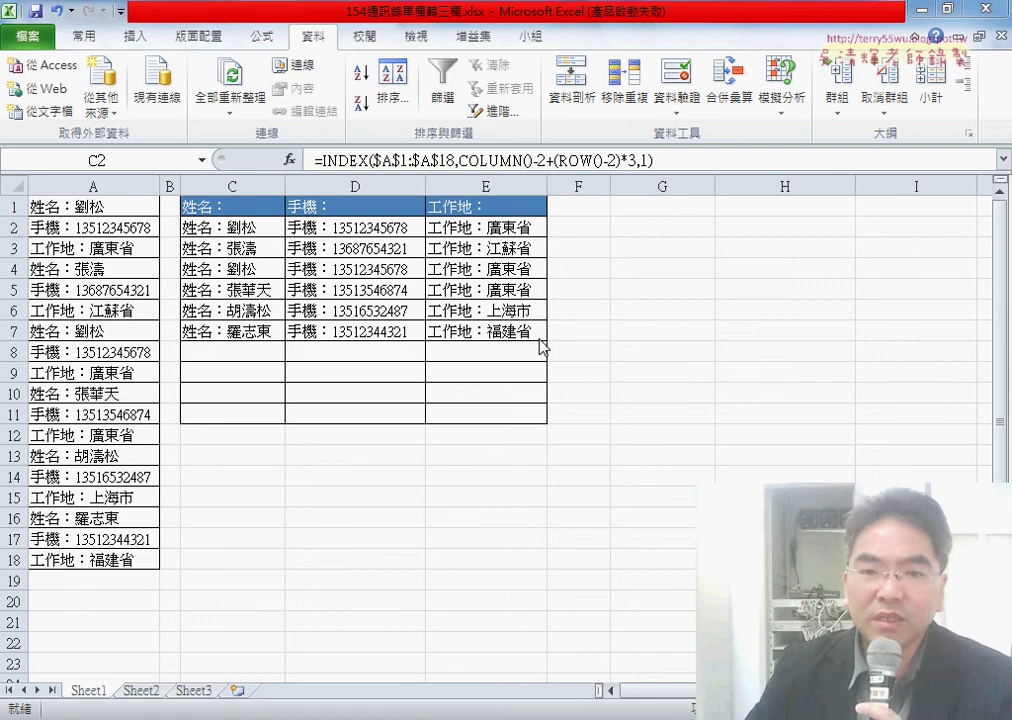
Step: Copy the six rows of name, phone and workplace entries in C2:E7
mouse_move(527, 331)
left_mouse_down()
mouse_move(247, 229)
mouse_move(254, 322)
mouse_move(492, 332)
left_mouse_up()
left_click(654, 226)
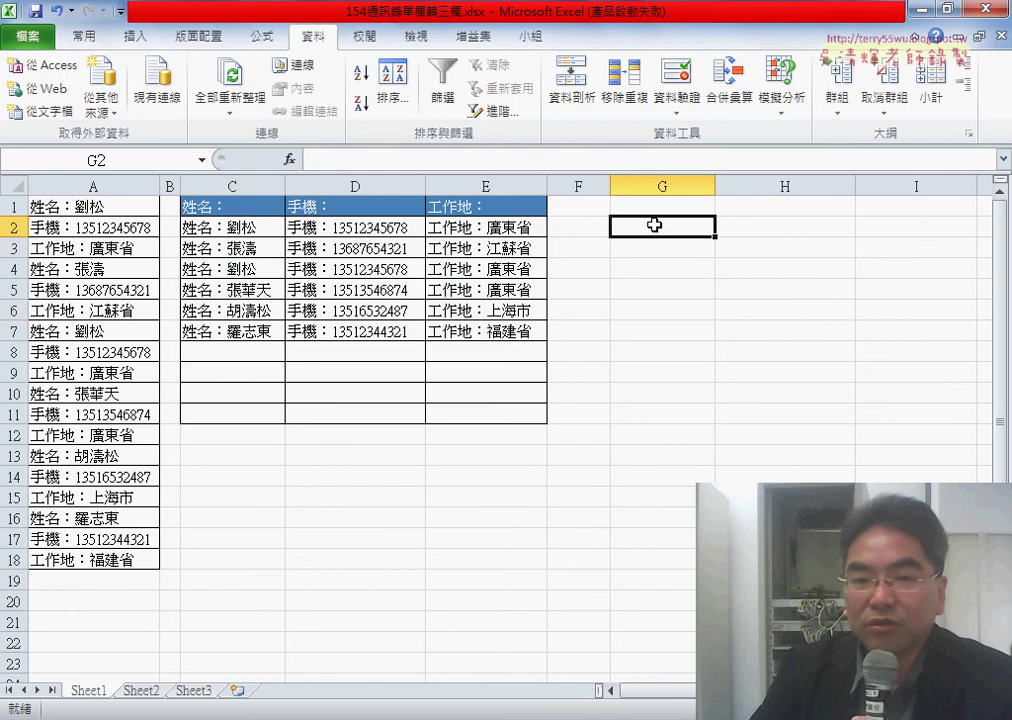
left_click_drag(240, 228, 497, 331)
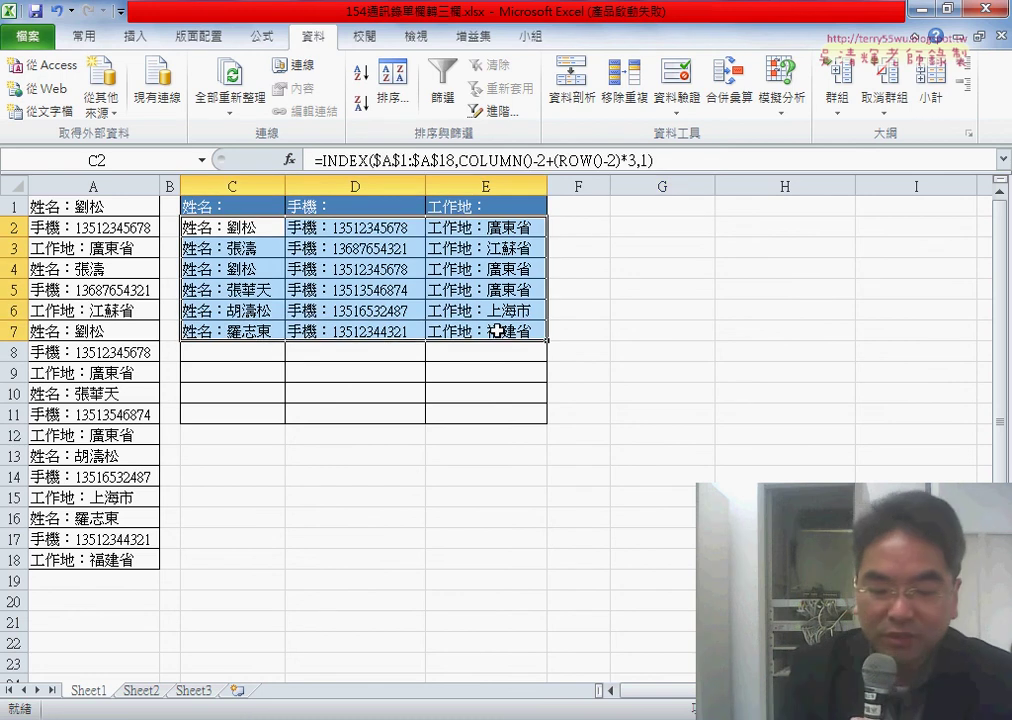
key("ctrl+c")
Step: Paste the copied entries into G2 as values only, then select the names in G2:G7
left_click(697, 229)
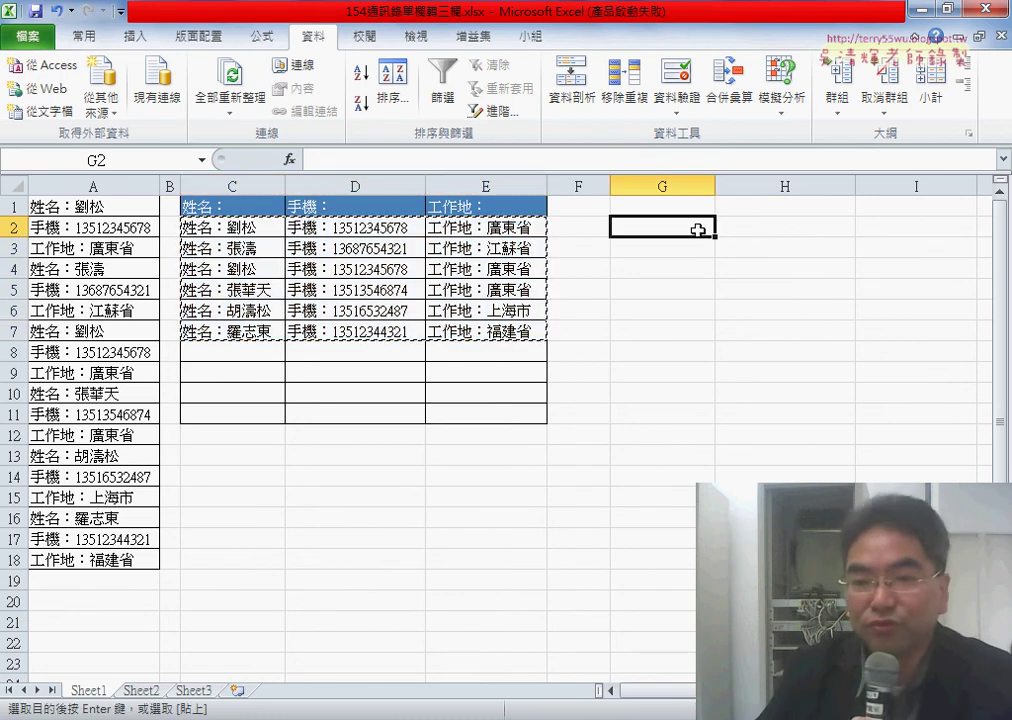
right_click(697, 229)
mouse_move(772, 342)
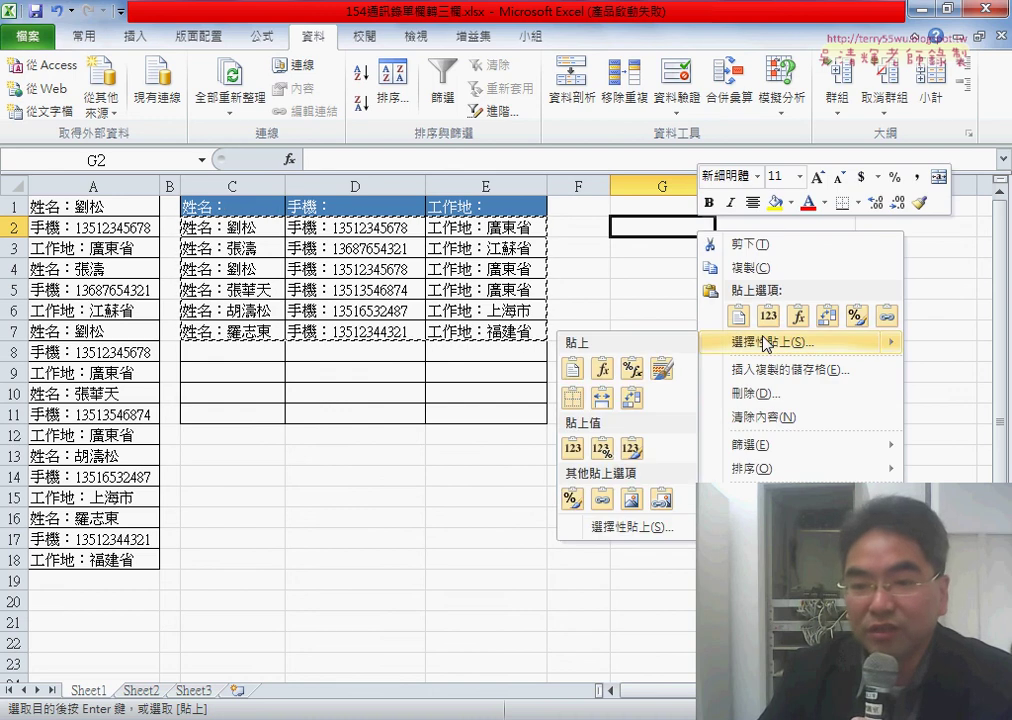
left_click(640, 527)
left_click(488, 455)
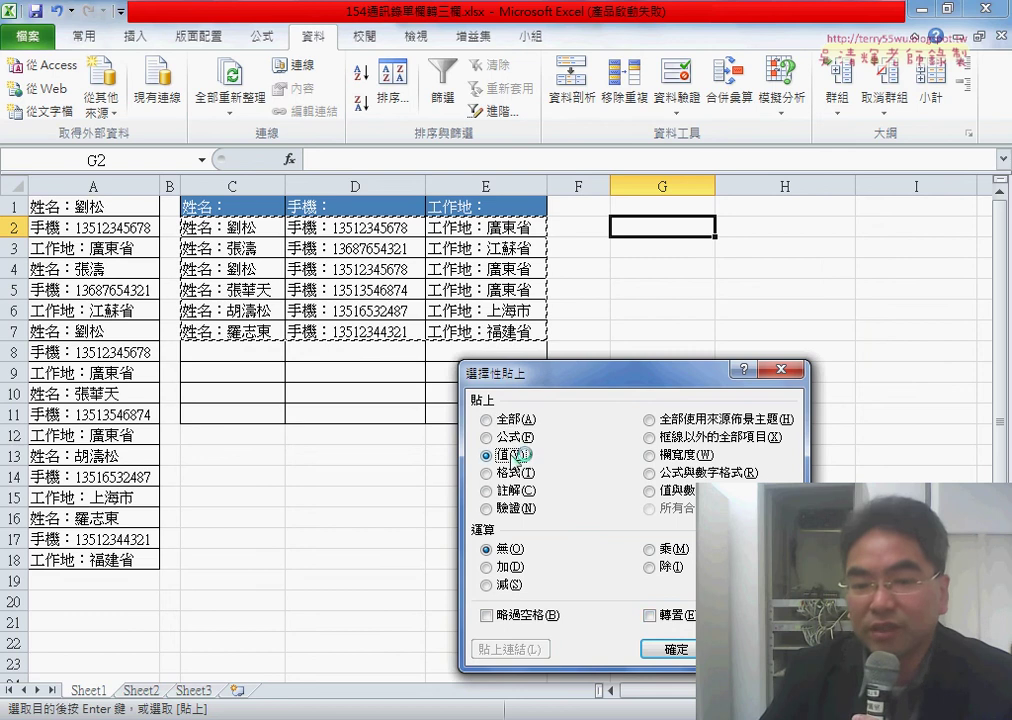
left_click(673, 648)
mouse_move(700, 226)
left_mouse_down()
mouse_move(670, 330)
mouse_move(888, 335)
mouse_move(705, 330)
left_mouse_up()
Step: Start Text to Columns on G2:G7, replacing the Tab delimiter with a colon as Other
left_click(572, 92)
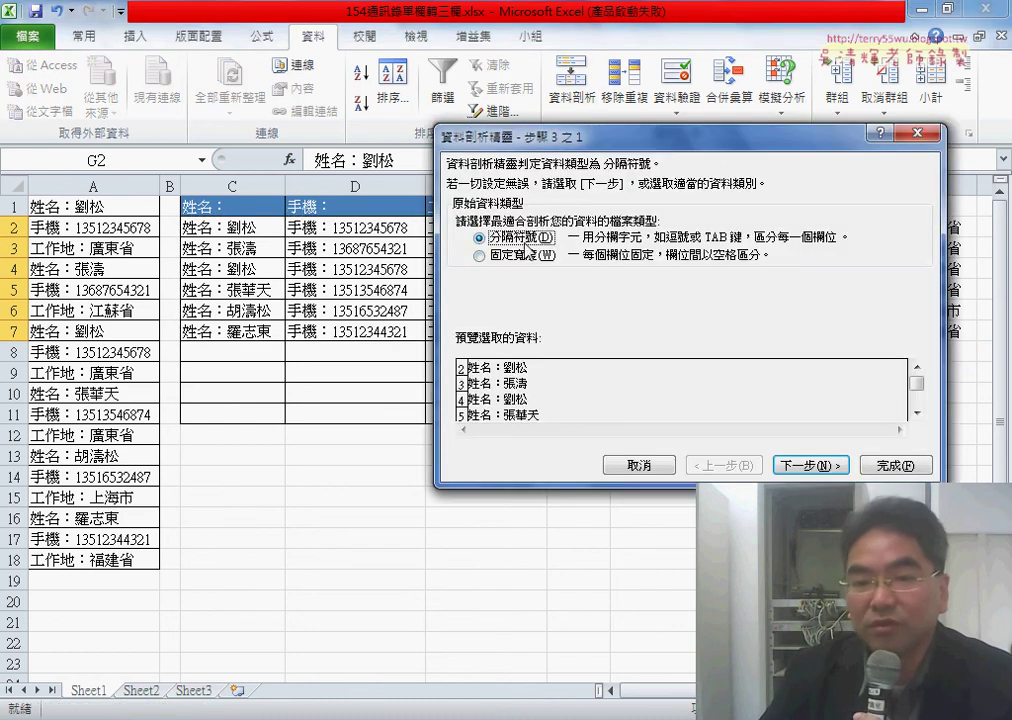
key("Return")
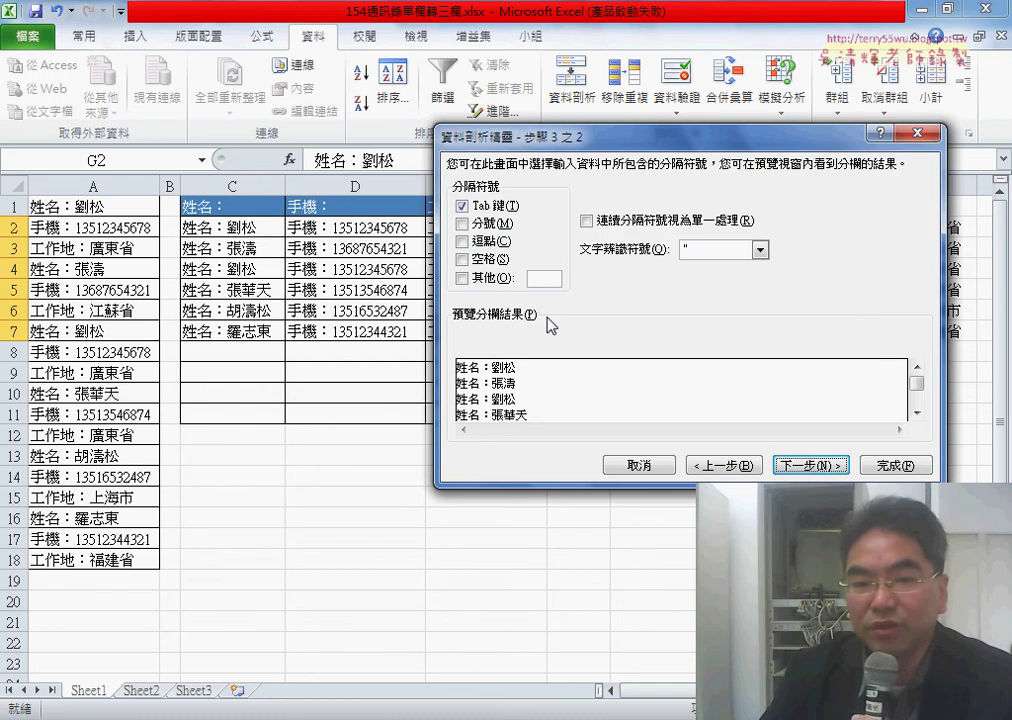
left_click(462, 205)
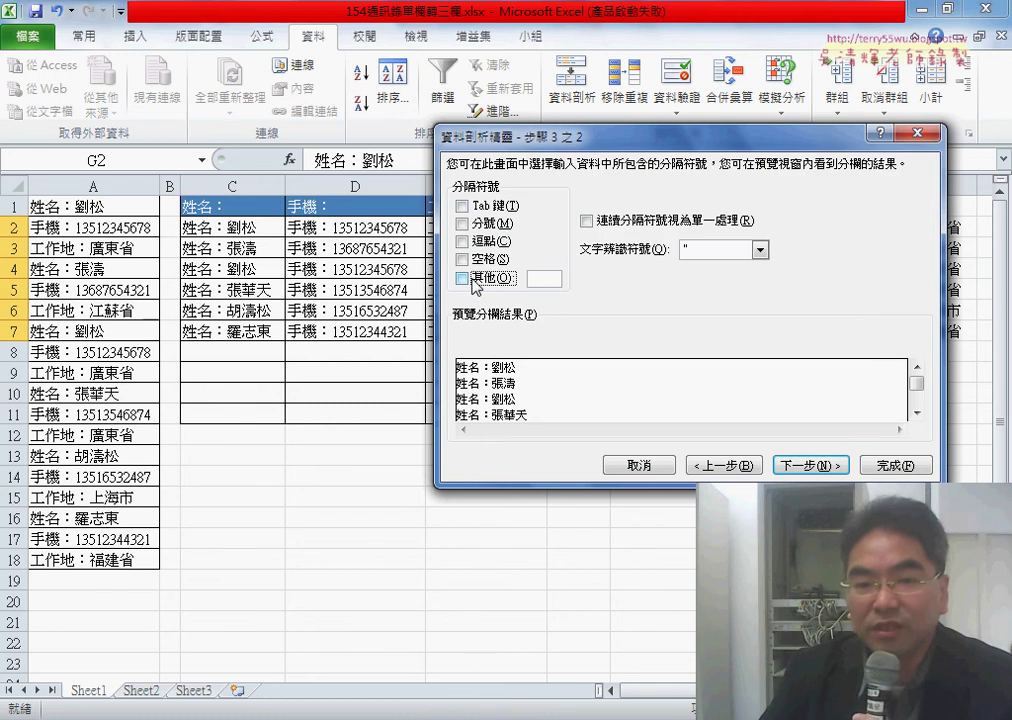
left_click(462, 278)
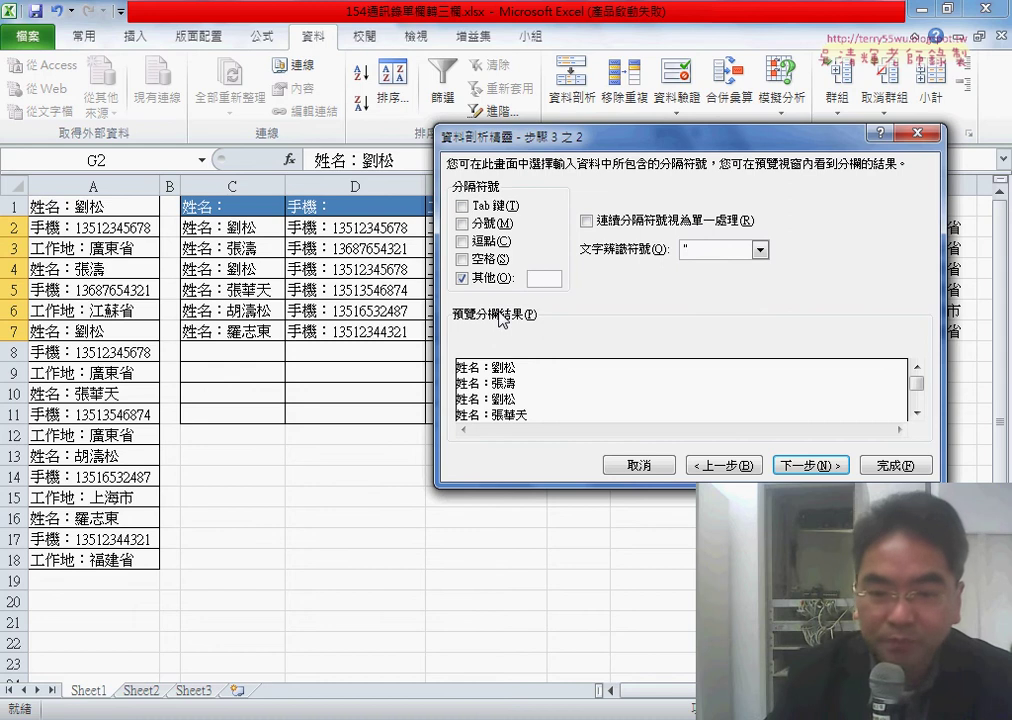
type("：")
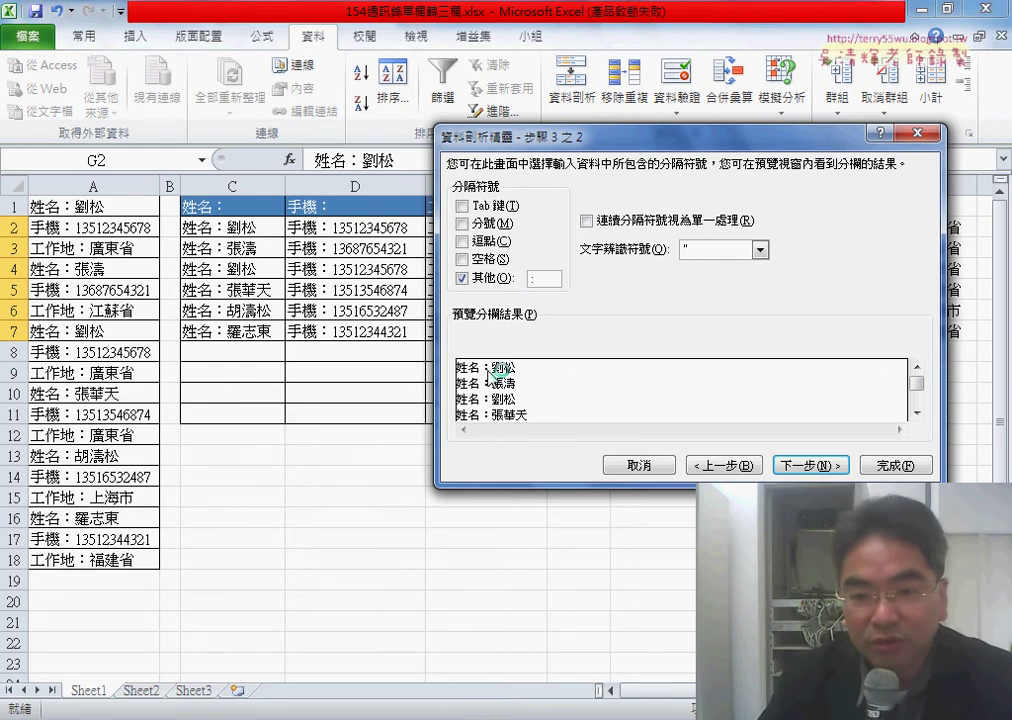
left_click(808, 466)
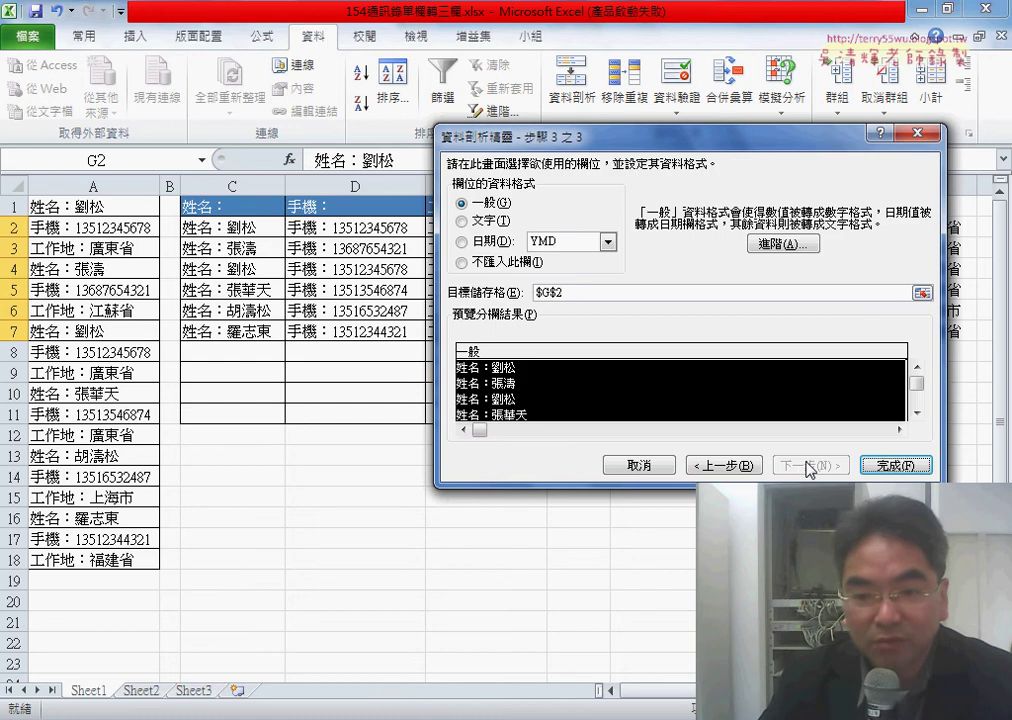
left_click(723, 465)
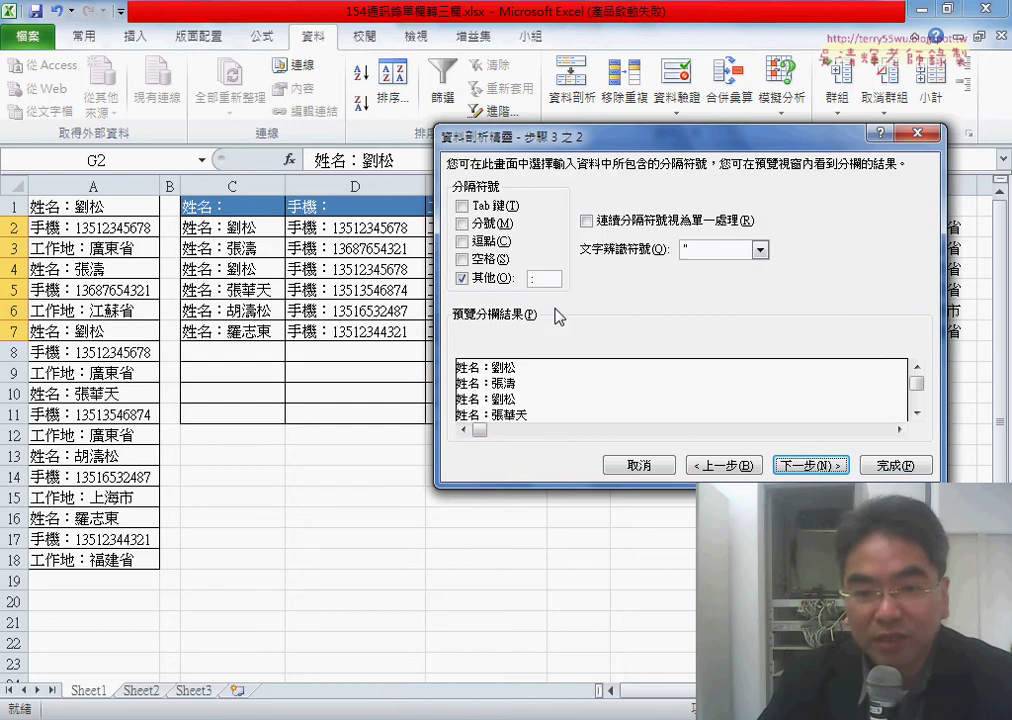
Step: Change the Other delimiter to a full-width colon ：
double_click(524, 278)
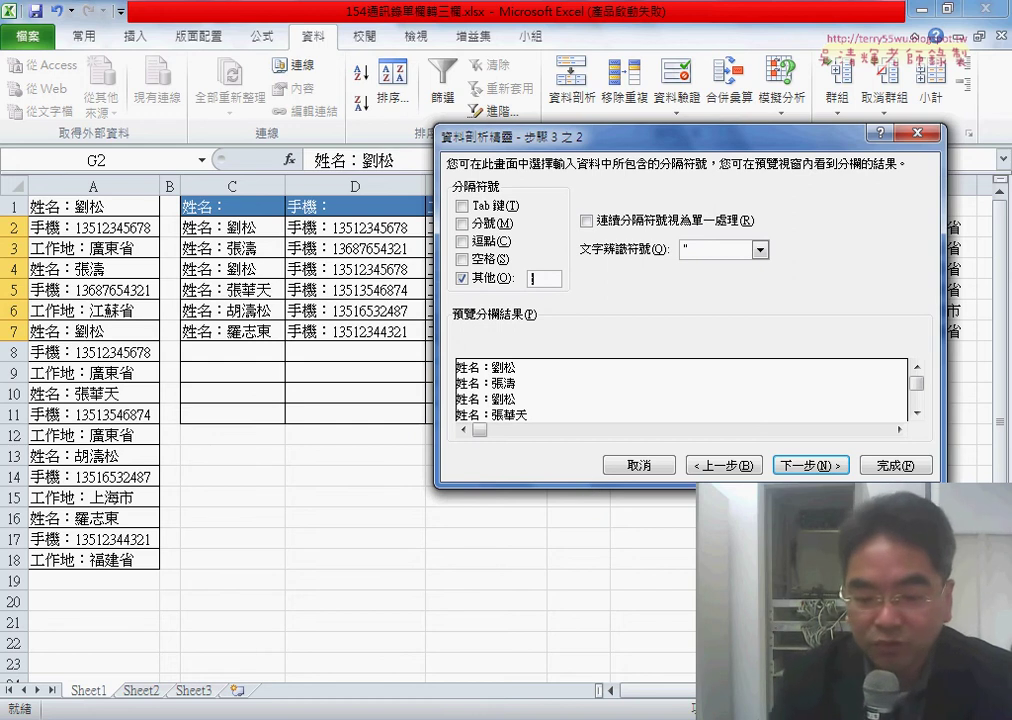
key("ctrl+space")
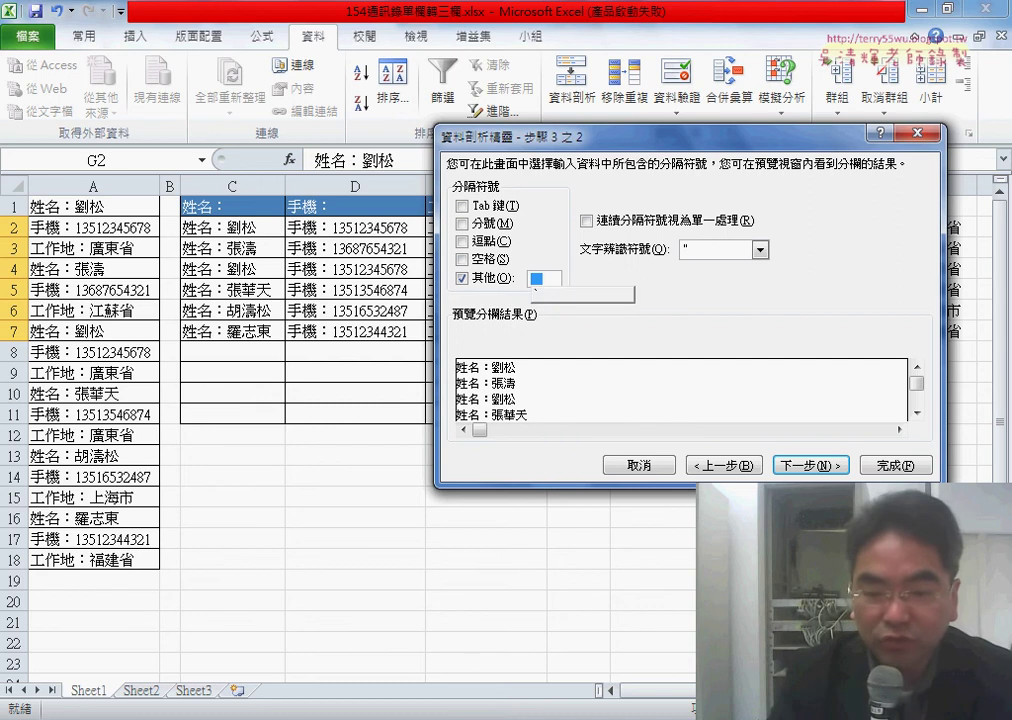
type("：")
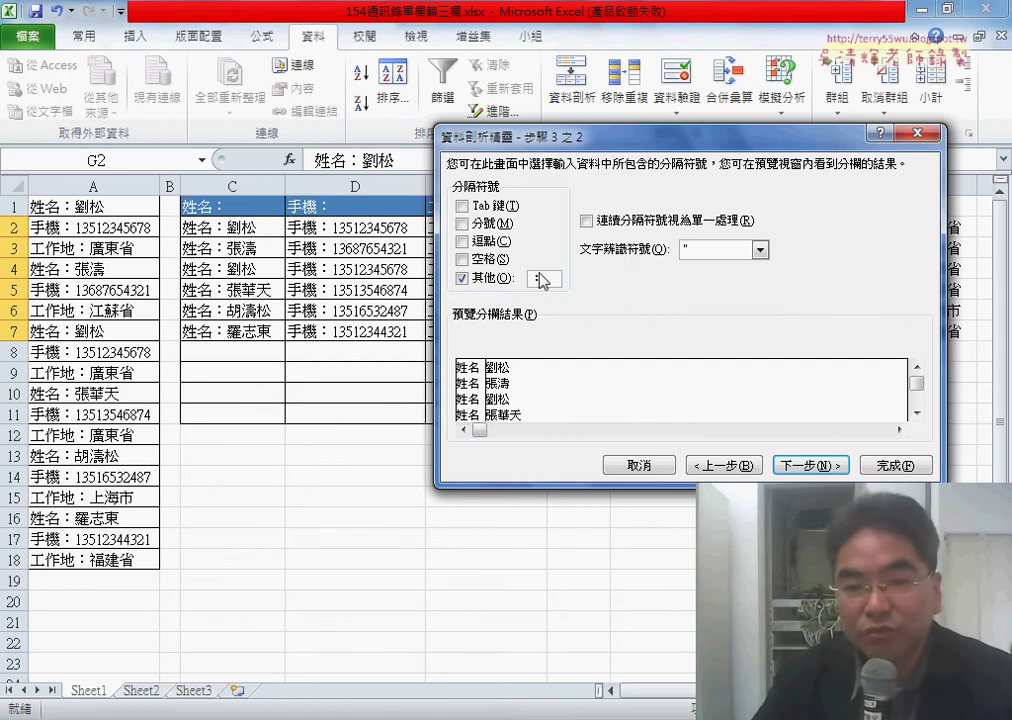
left_click_drag(533, 282, 525, 288)
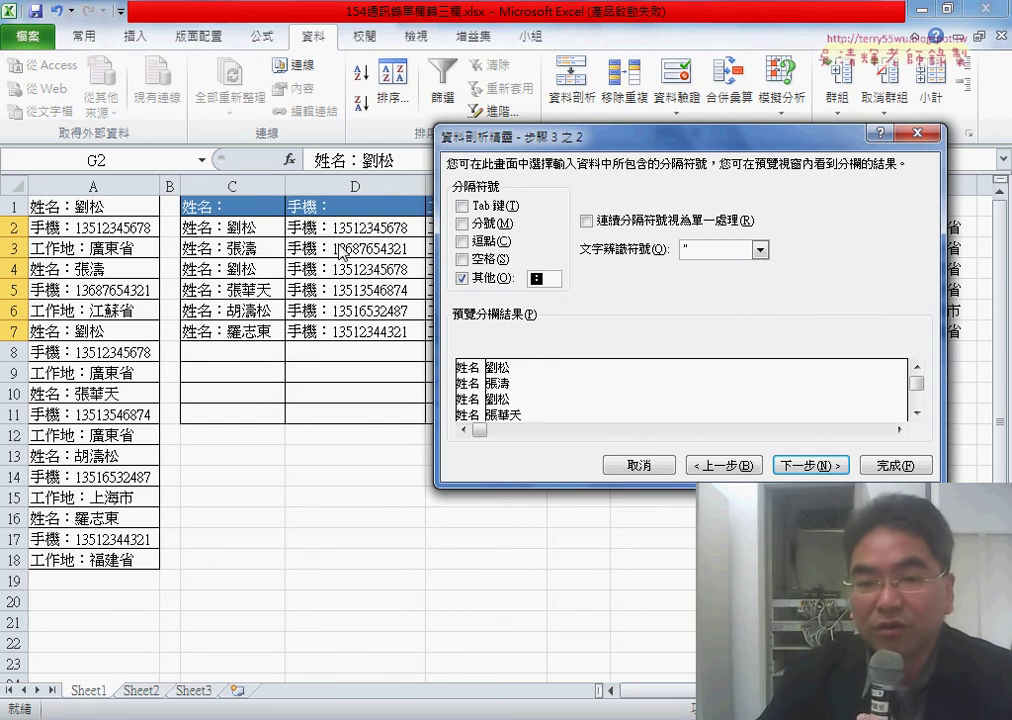
left_click(812, 466)
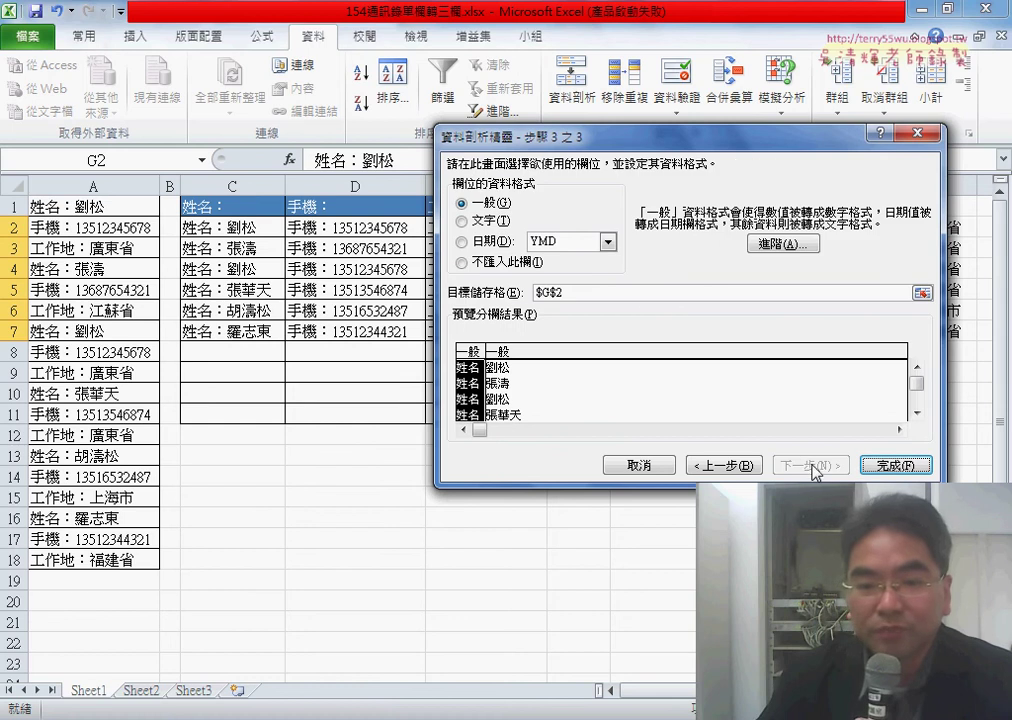
Step: Skip the label column, set the destination to $C$2, and finish the split
left_click(494, 264)
left_click(511, 400)
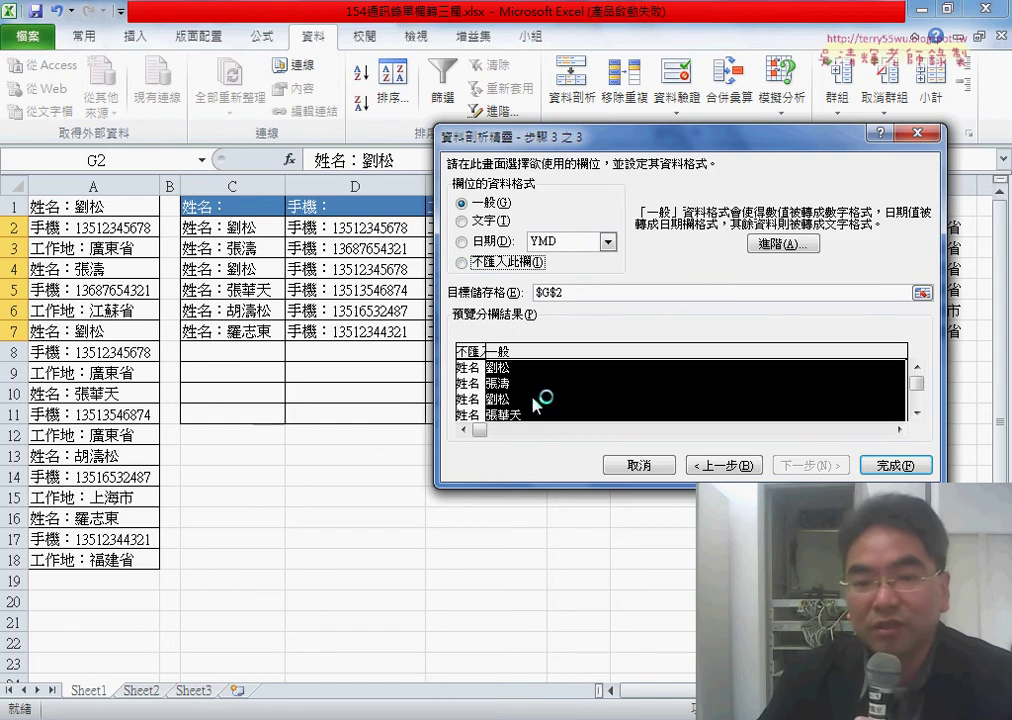
left_click_drag(565, 293, 531, 295)
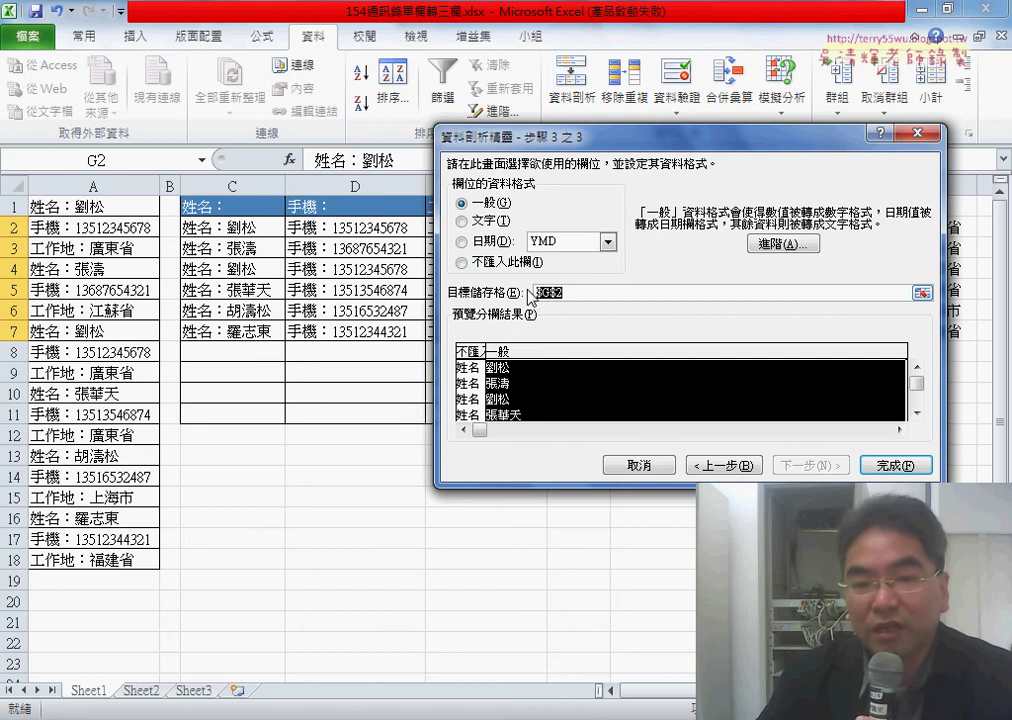
left_click(233, 227)
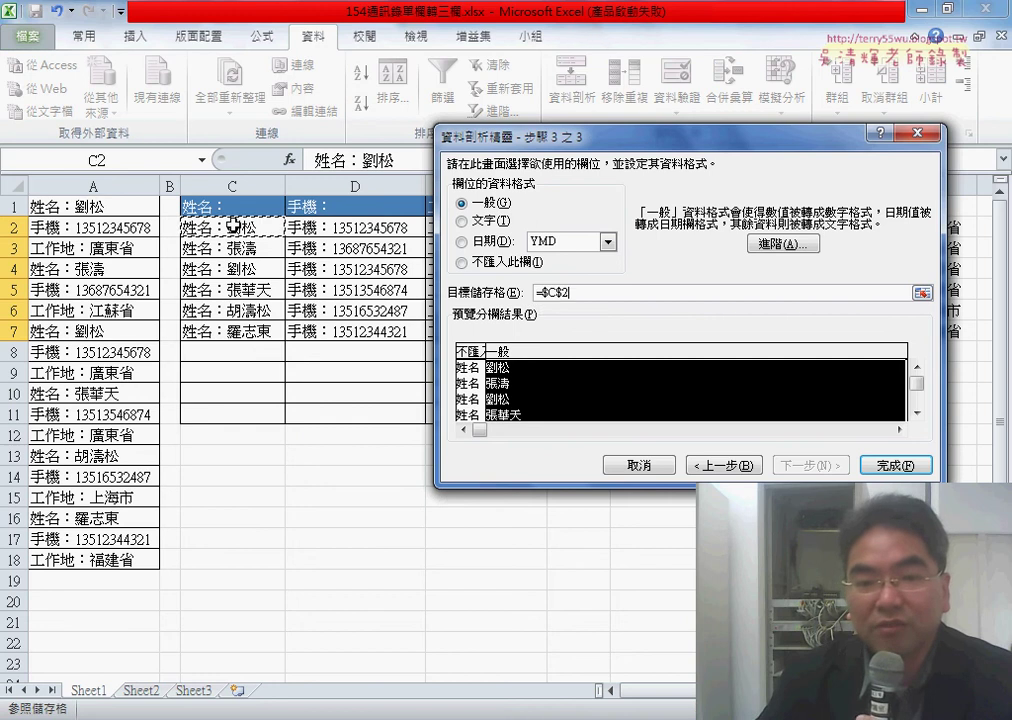
left_click(893, 466)
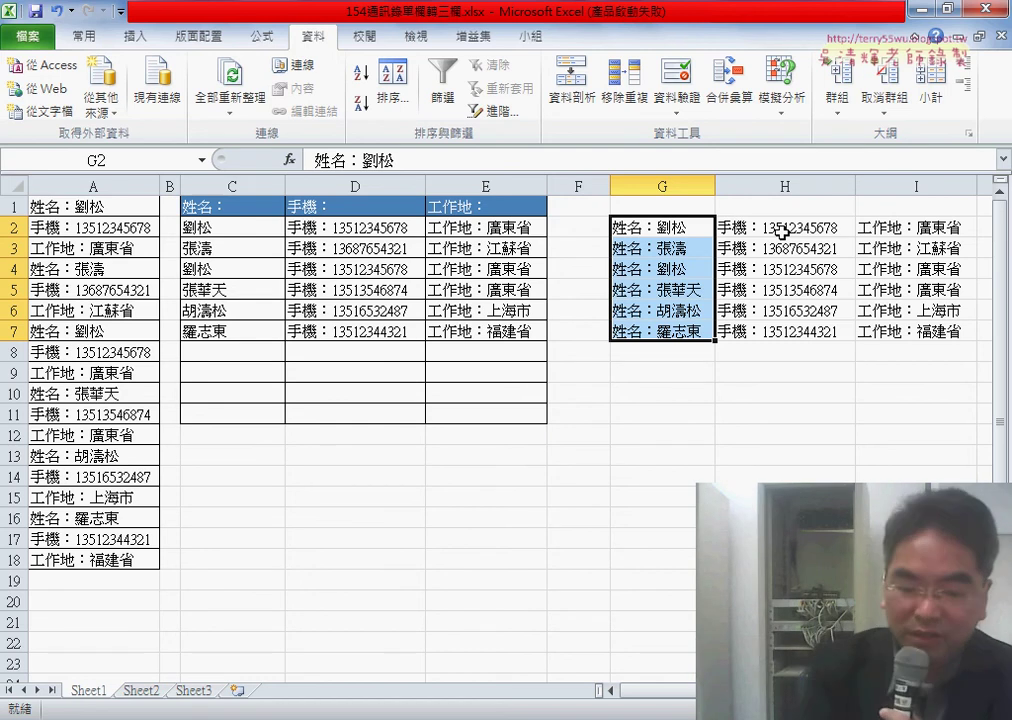
Step: Undo the split, delete the helper copy in G2:I7, and select C2
key("ctrl+z")
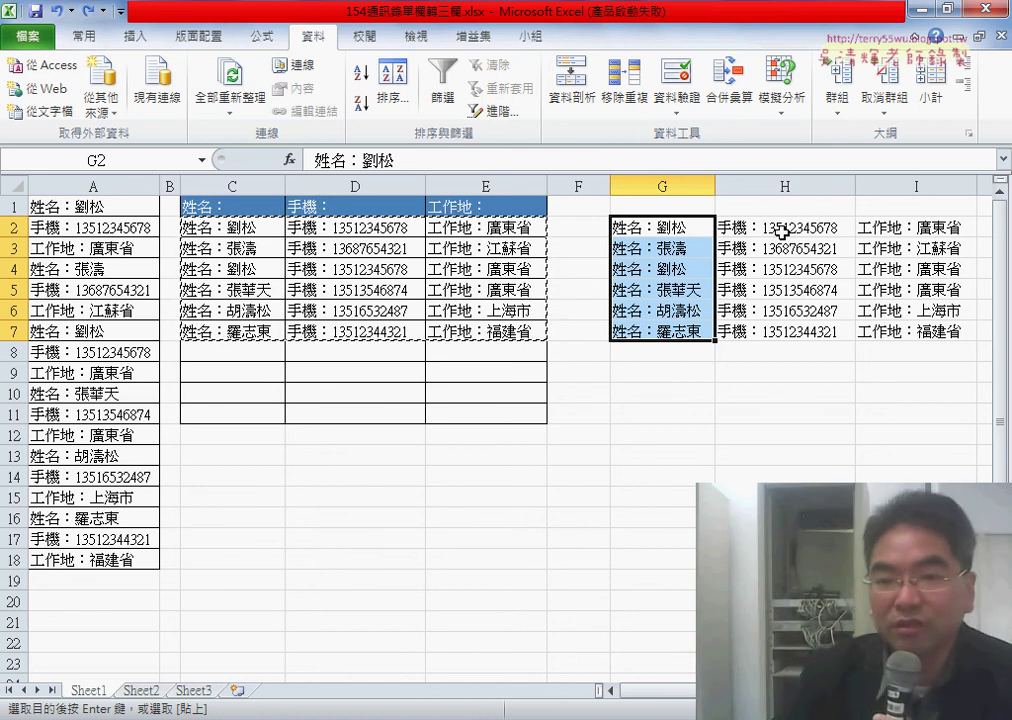
left_click_drag(700, 228, 893, 338)
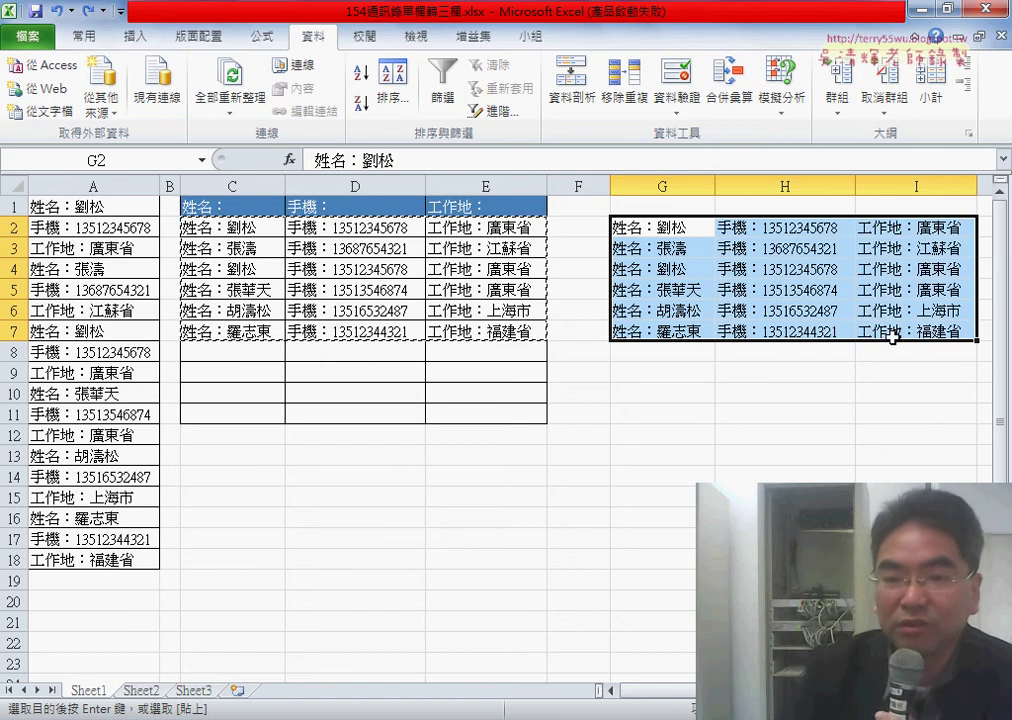
key("Delete")
left_click(243, 231)
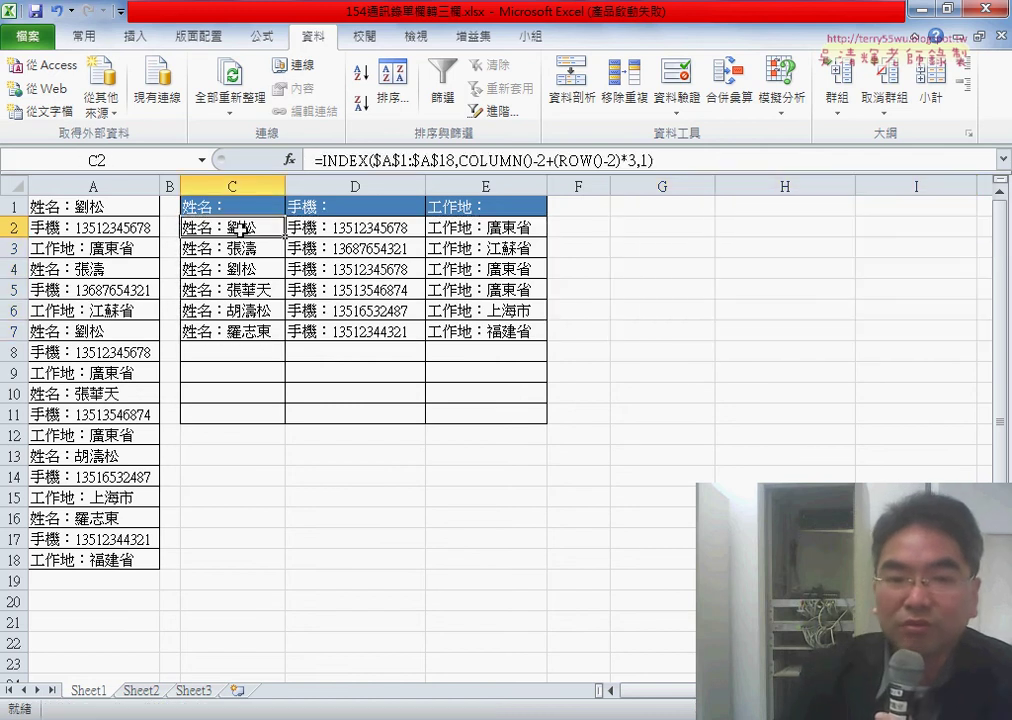
Step: Cut the whole INDEX formula out of C2's formula bar
left_click(318, 160)
left_click_drag(318, 160, 653, 160)
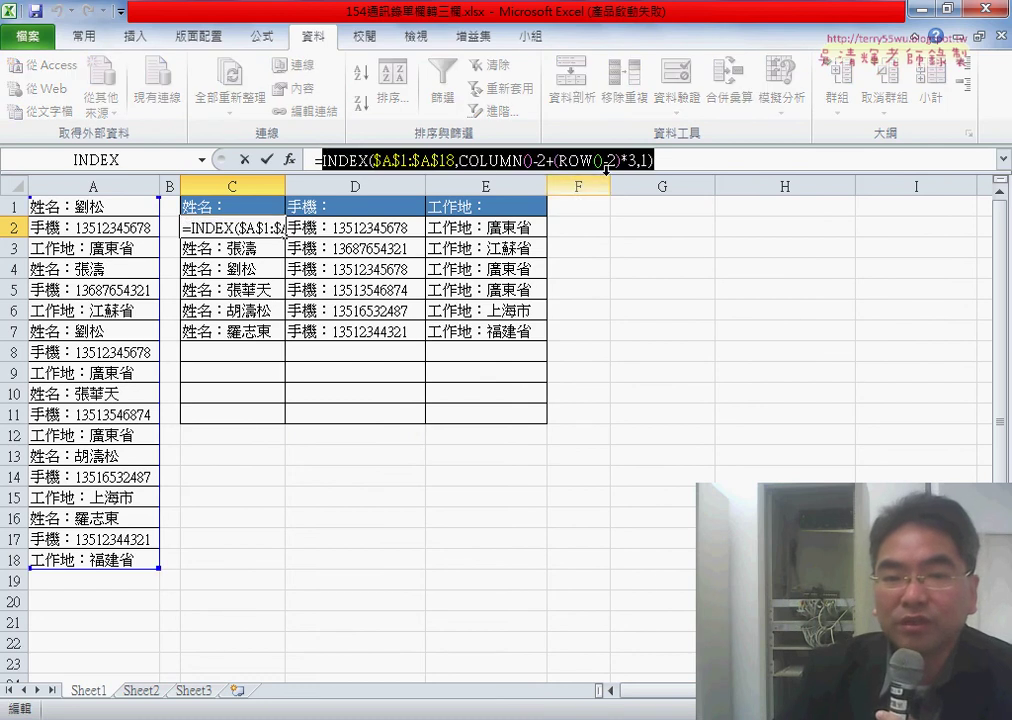
right_click(489, 164)
left_click(535, 177)
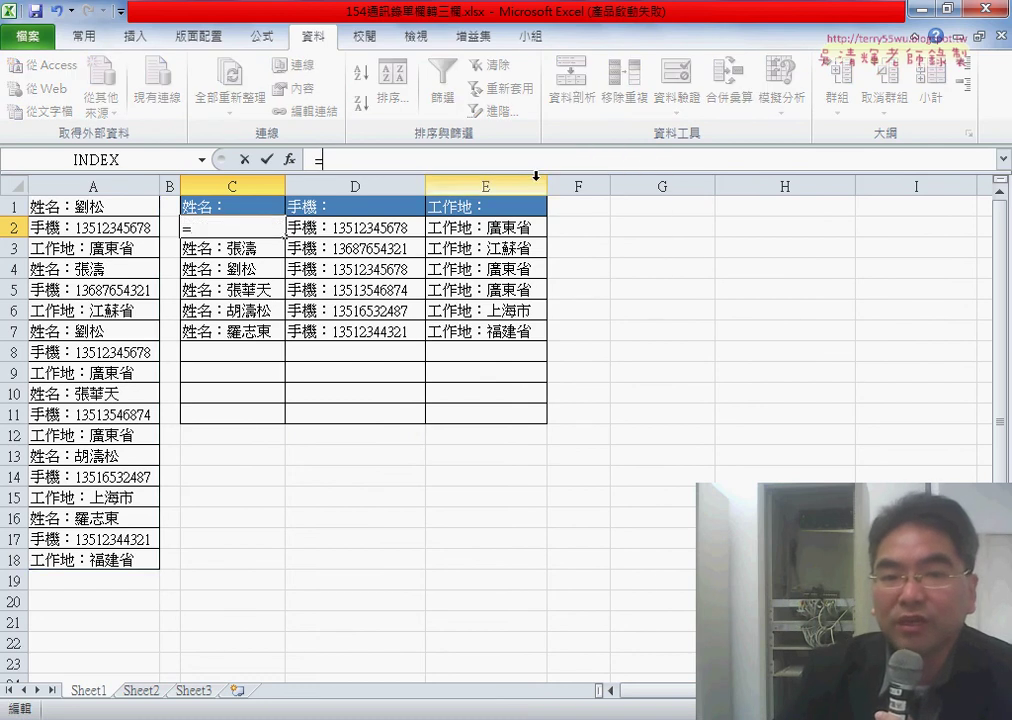
Step: Show the Text (文字) category in the Insert Function dialog
left_click(289, 159)
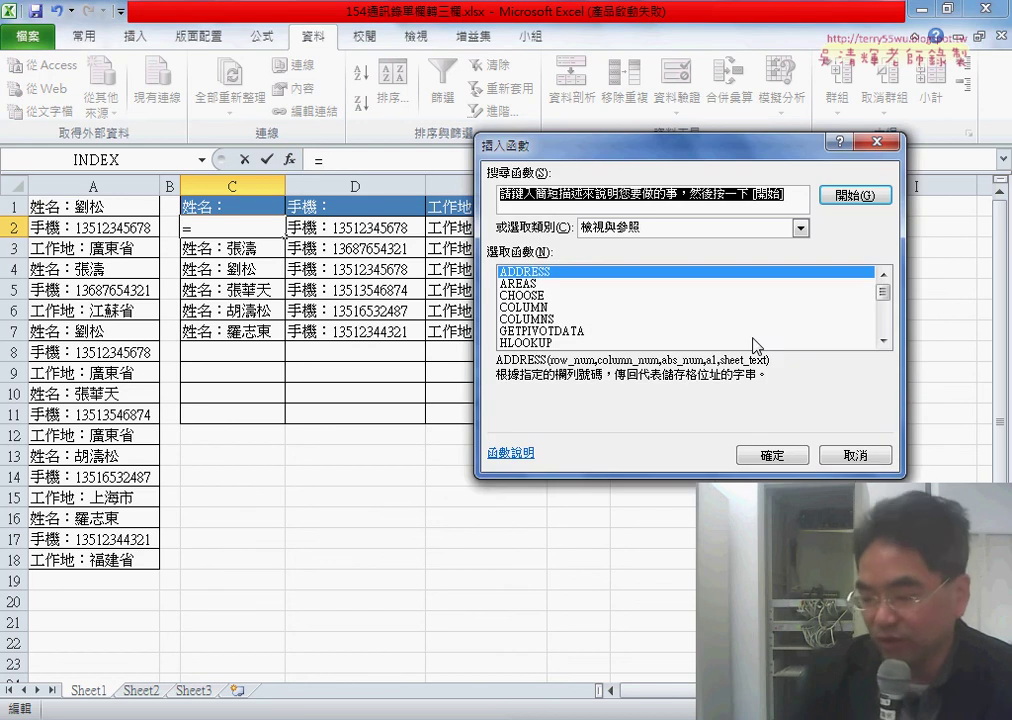
left_click(730, 231)
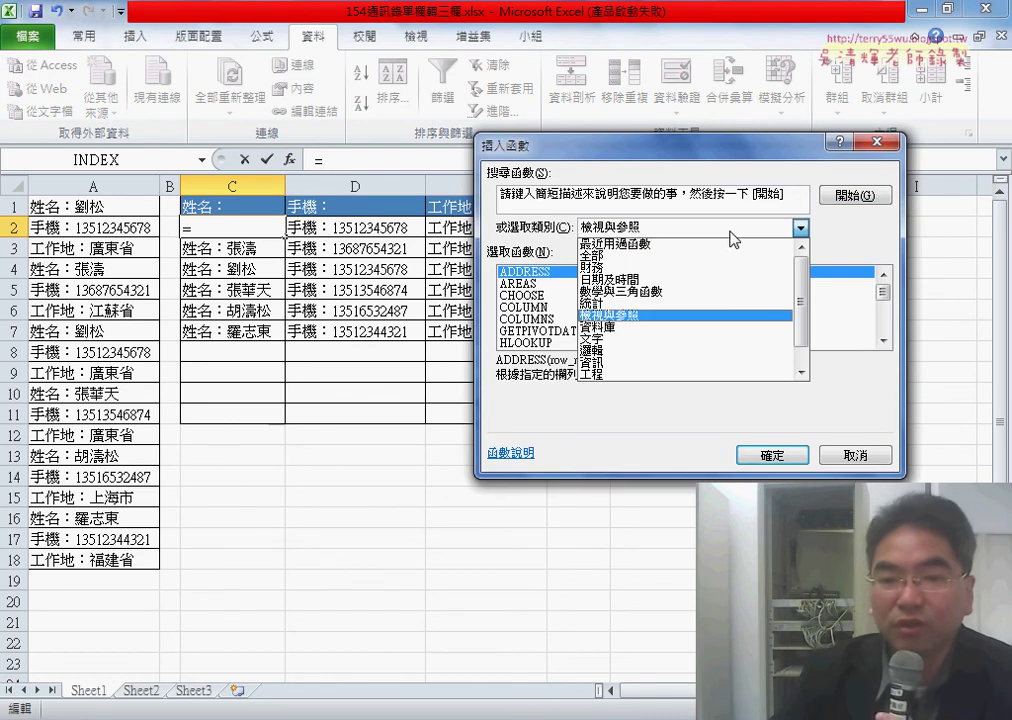
left_click(743, 340)
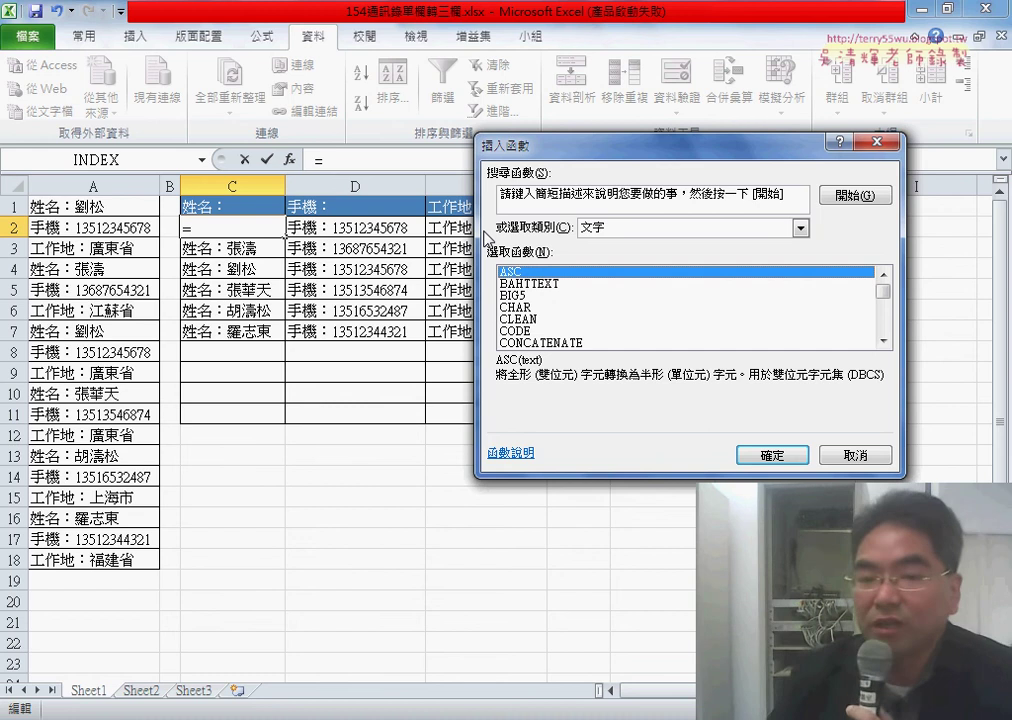
Step: Choose REPLACE from the Text function list as C2's new formula
left_click_drag(884, 293, 886, 315)
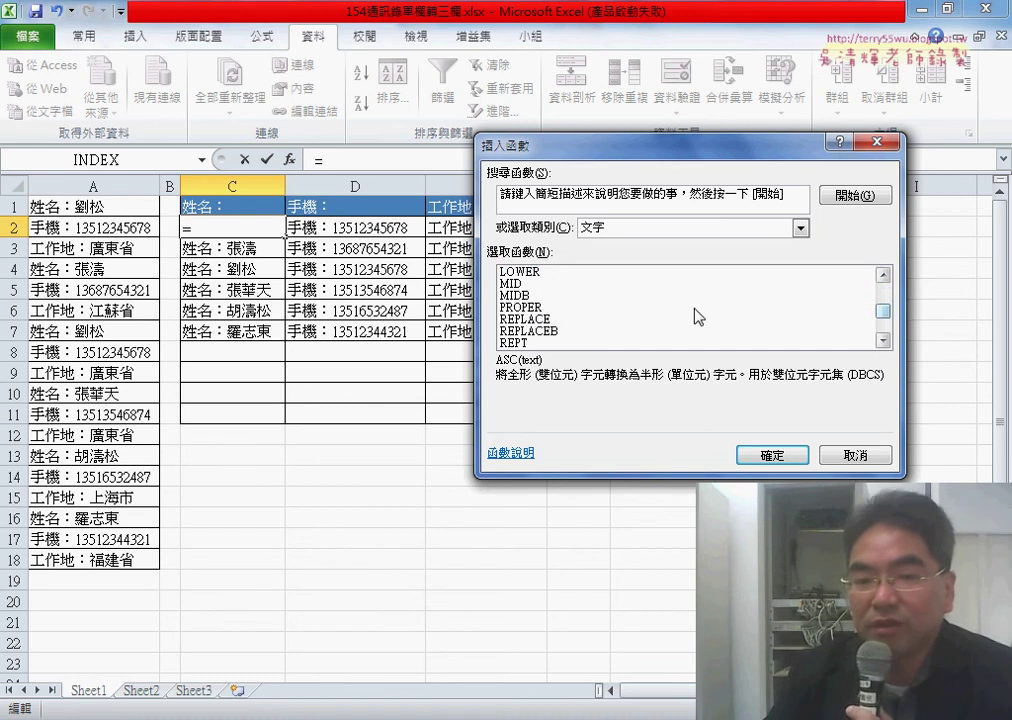
left_click(539, 319)
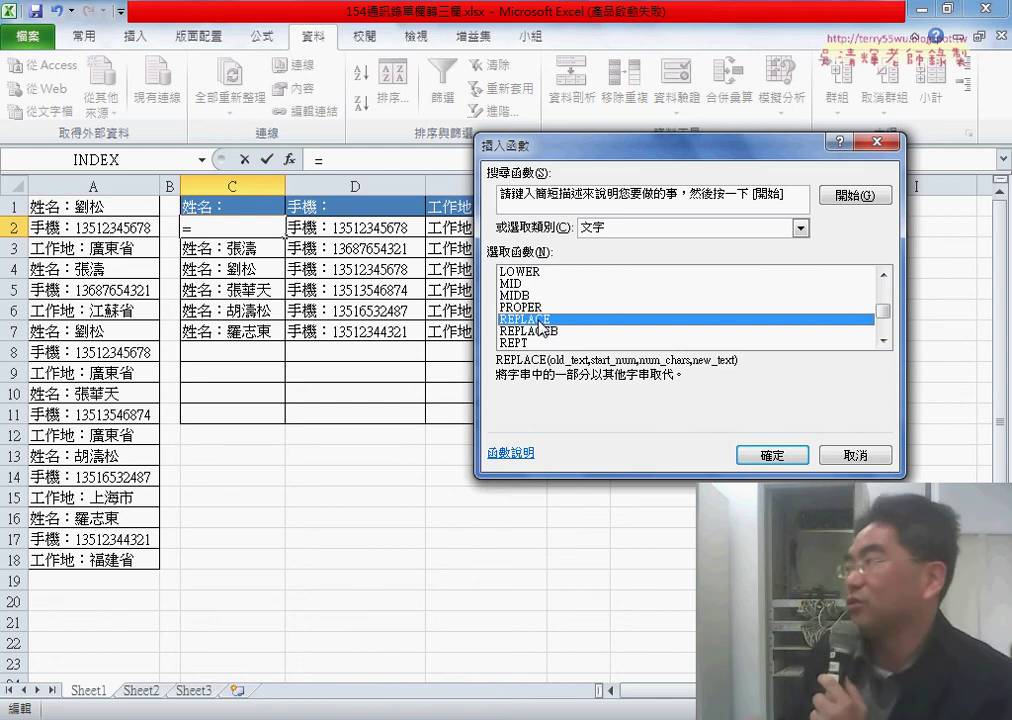
double_click(539, 321)
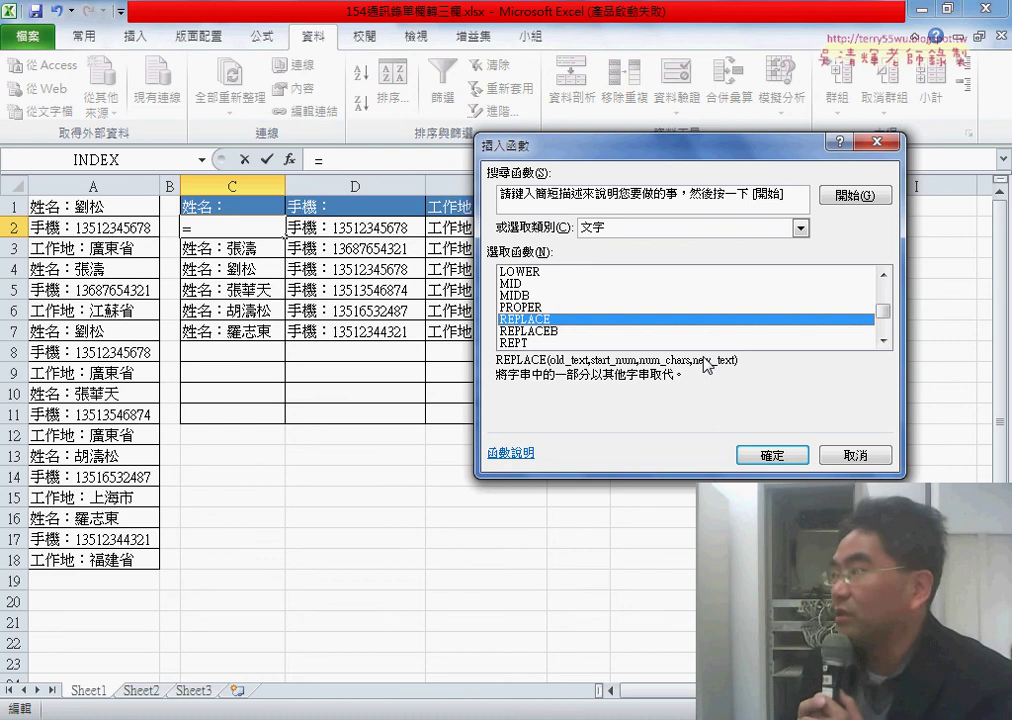
left_click(776, 456)
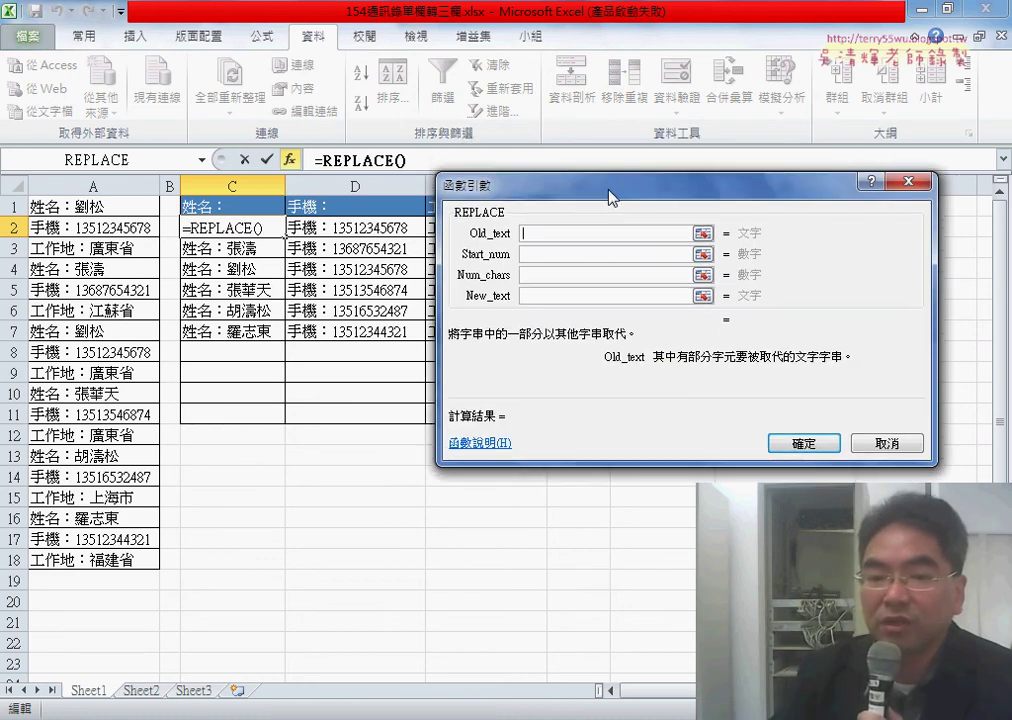
Step: Give REPLACE the pasted INDEX formula as Old_text, Start_num 1 and Num_chars 3
left_click_drag(612, 180, 505, 268)
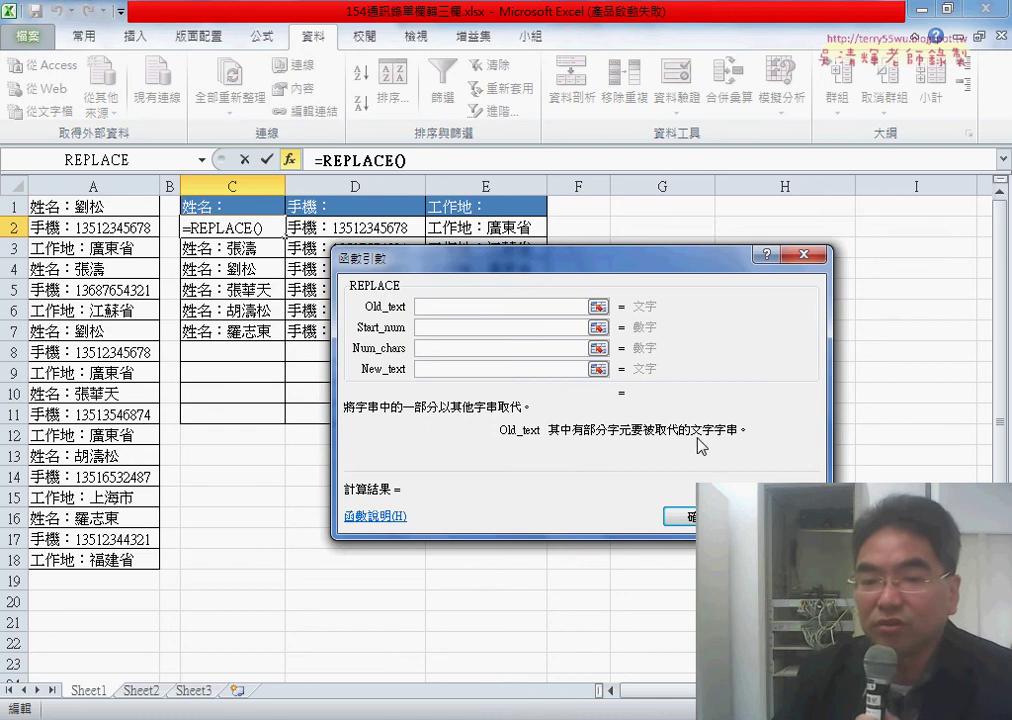
right_click(513, 311)
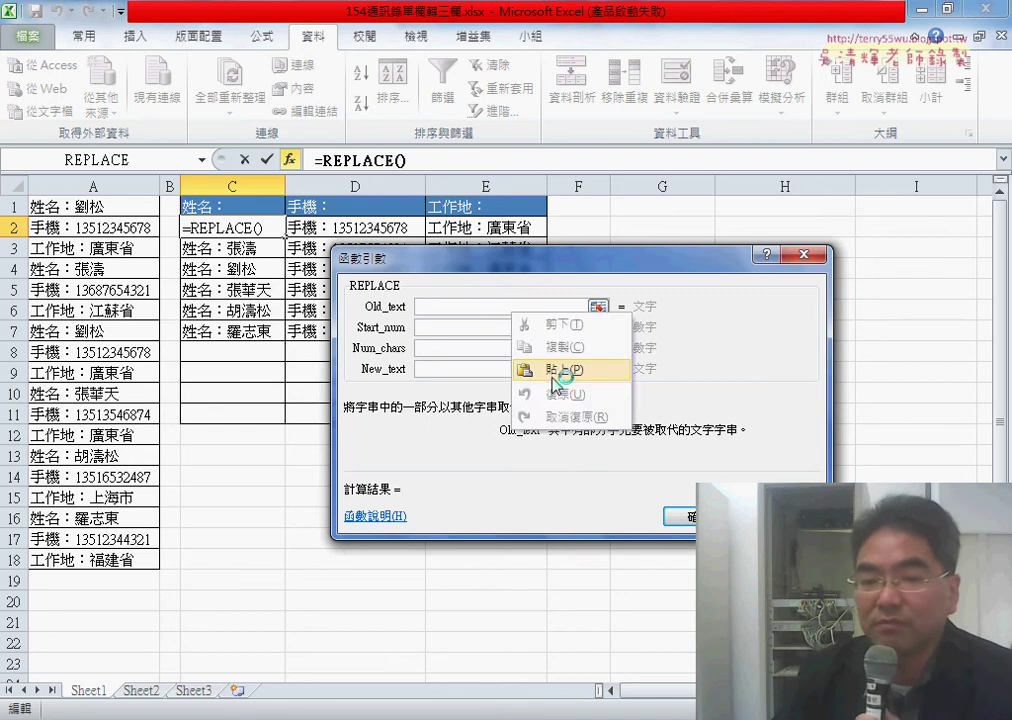
left_click(556, 371)
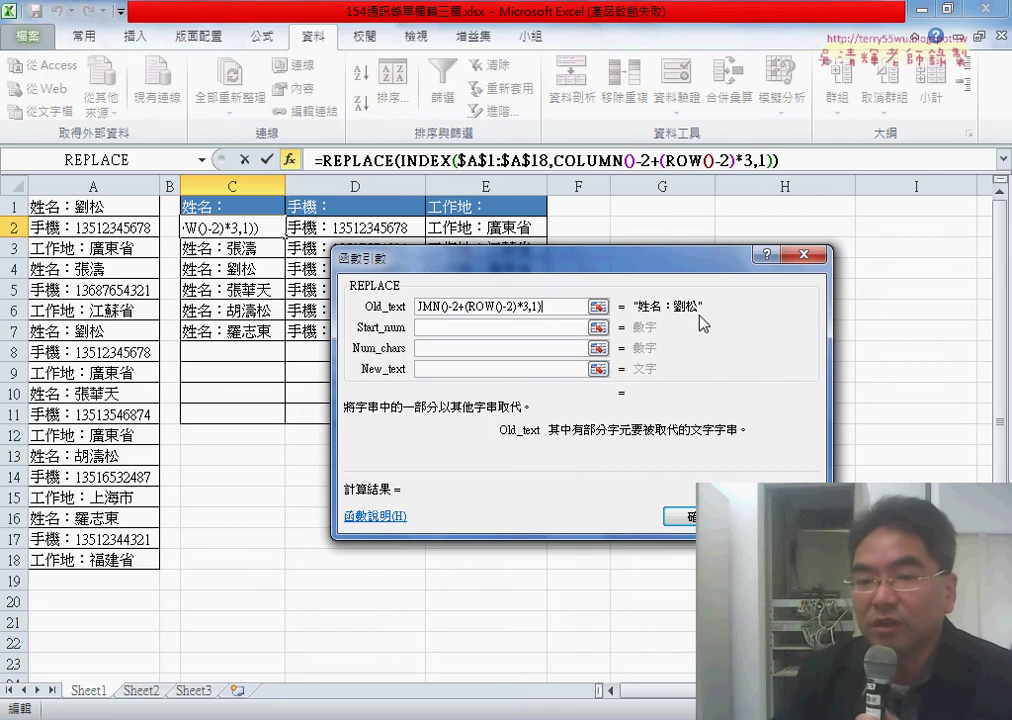
left_click(473, 328)
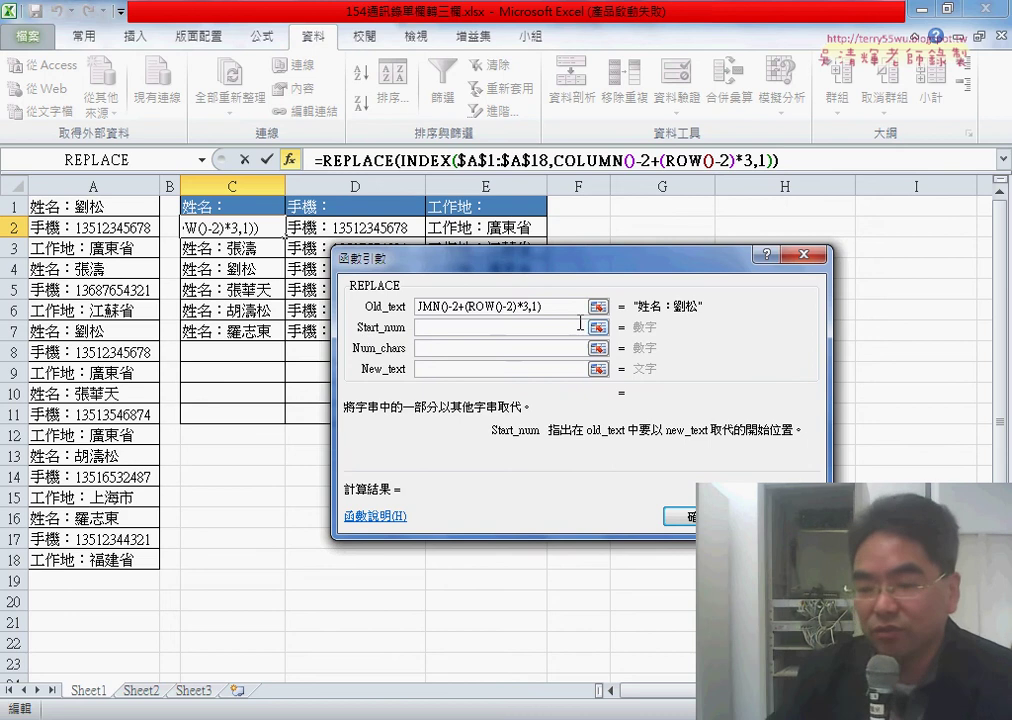
type("1")
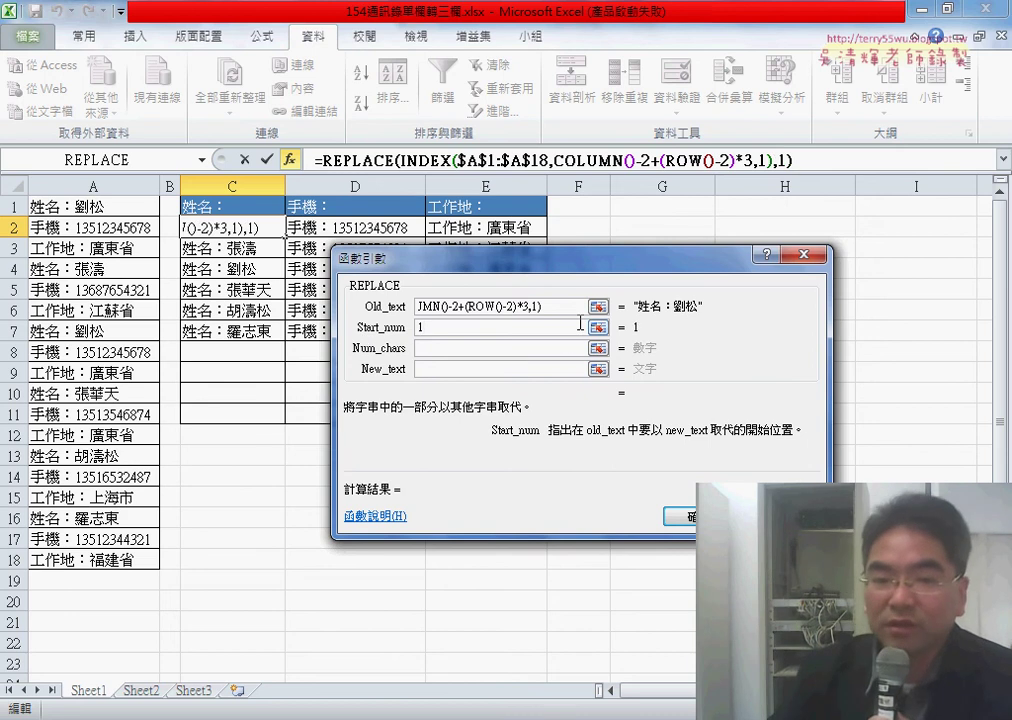
left_click(489, 350)
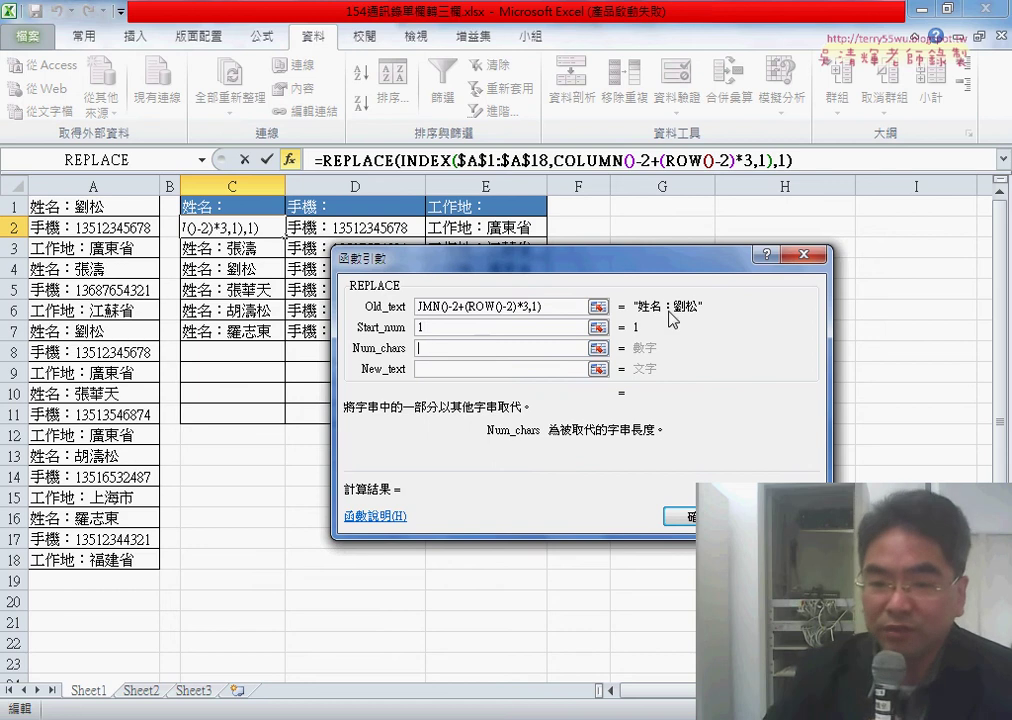
type("3")
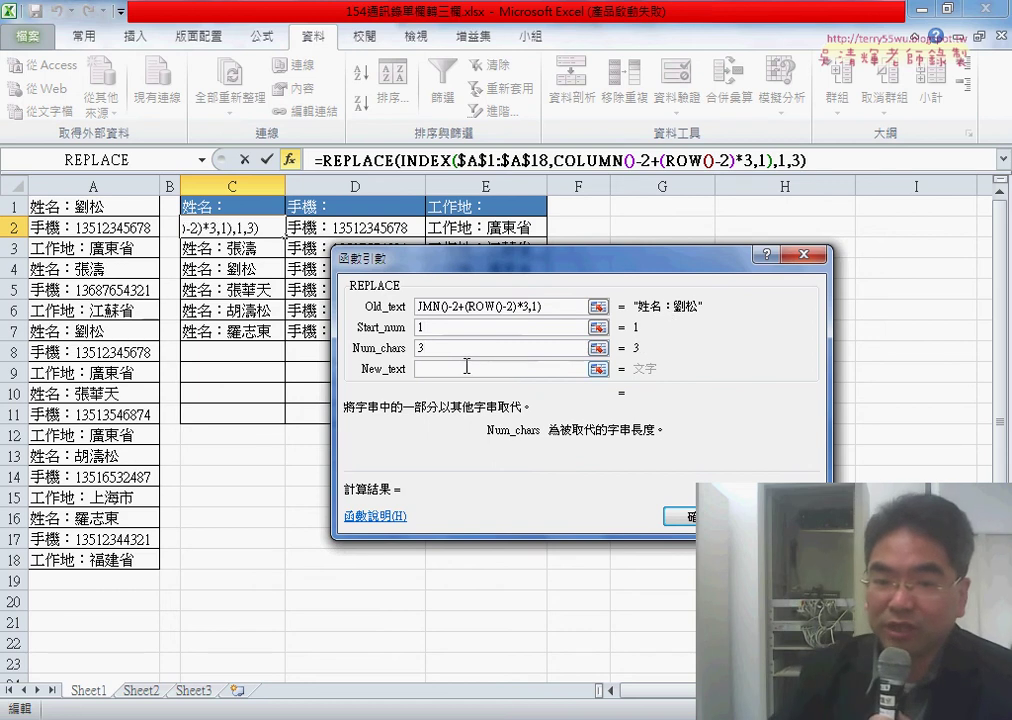
left_click(466, 367)
type("\"")
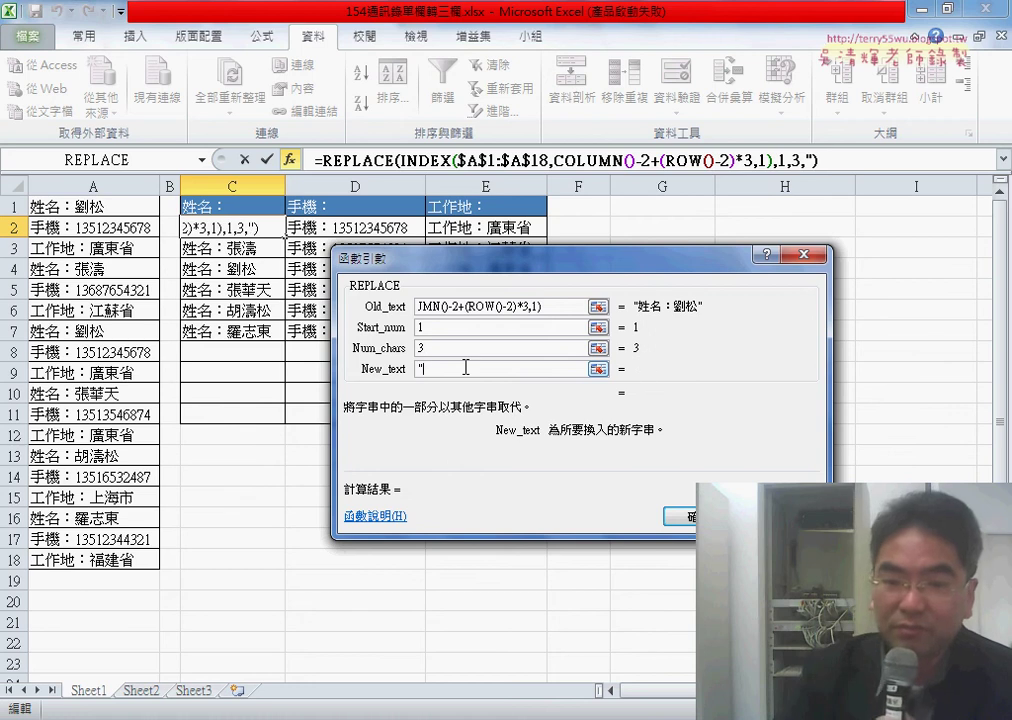
type("\"")
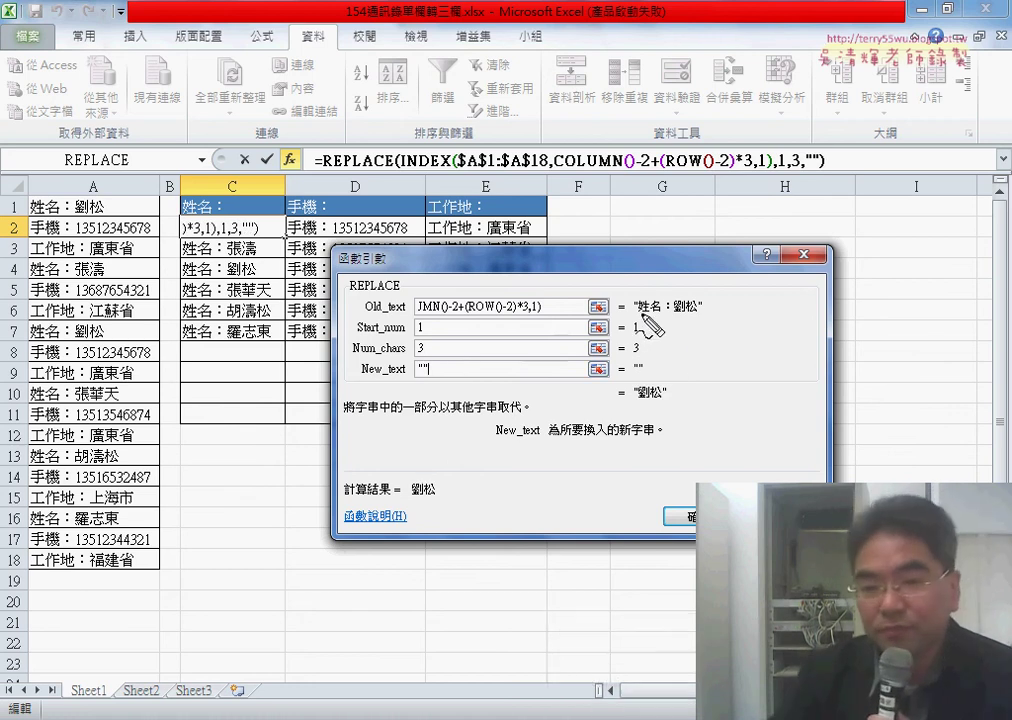
left_click_drag(637, 313, 704, 316)
left_click_drag(636, 401, 666, 400)
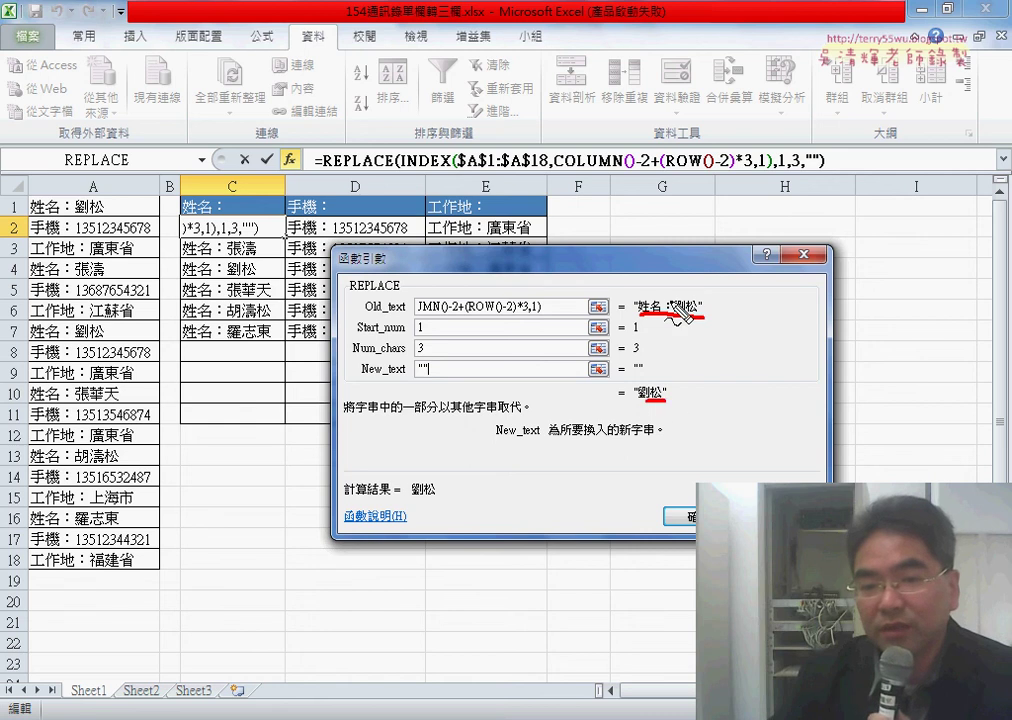
left_click_drag(675, 298, 675, 326)
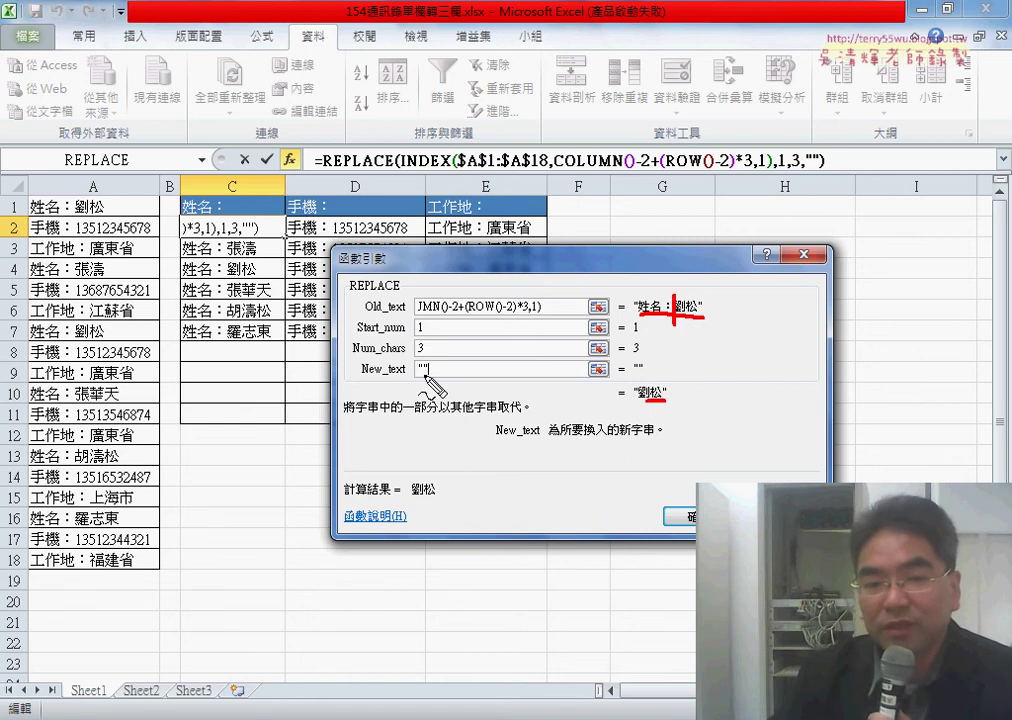
left_click_drag(422, 362, 444, 364)
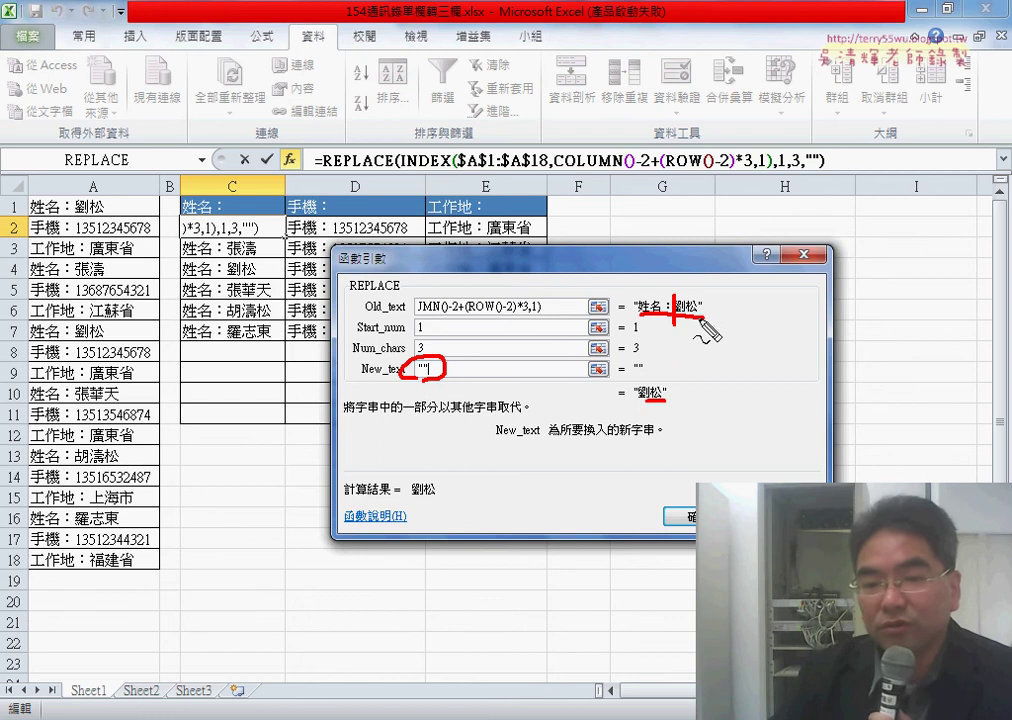
left_click_drag(680, 318, 673, 383)
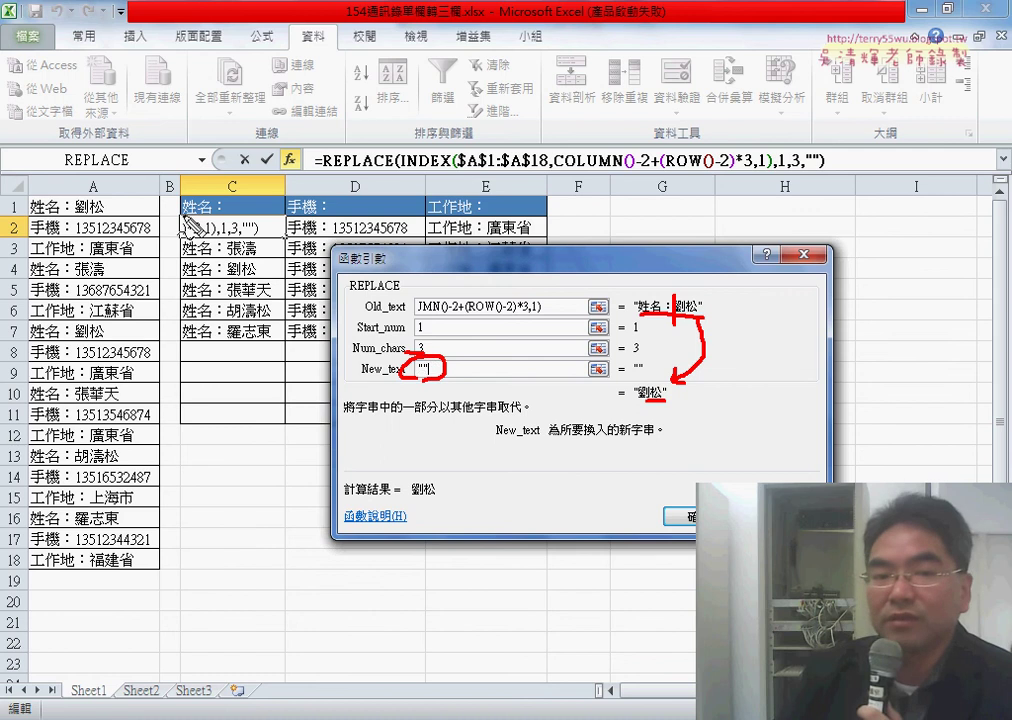
Step: Annotate the headers and arguments to show the header length sets the character count
left_click_drag(183, 217, 222, 216)
left_click_drag(290, 217, 330, 216)
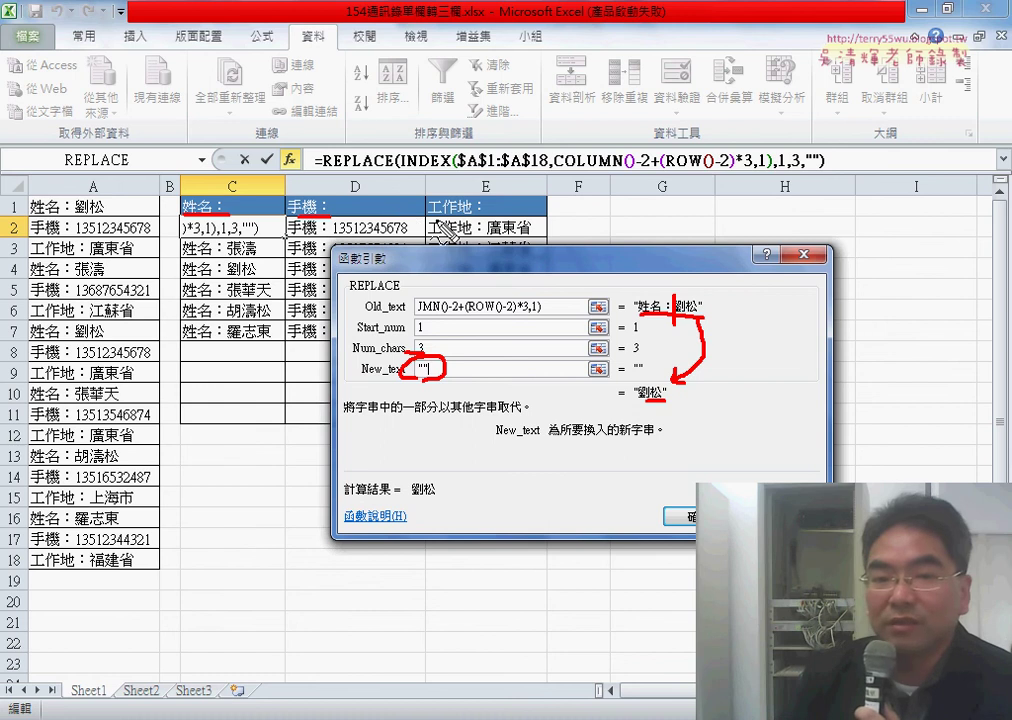
left_click_drag(428, 215, 490, 214)
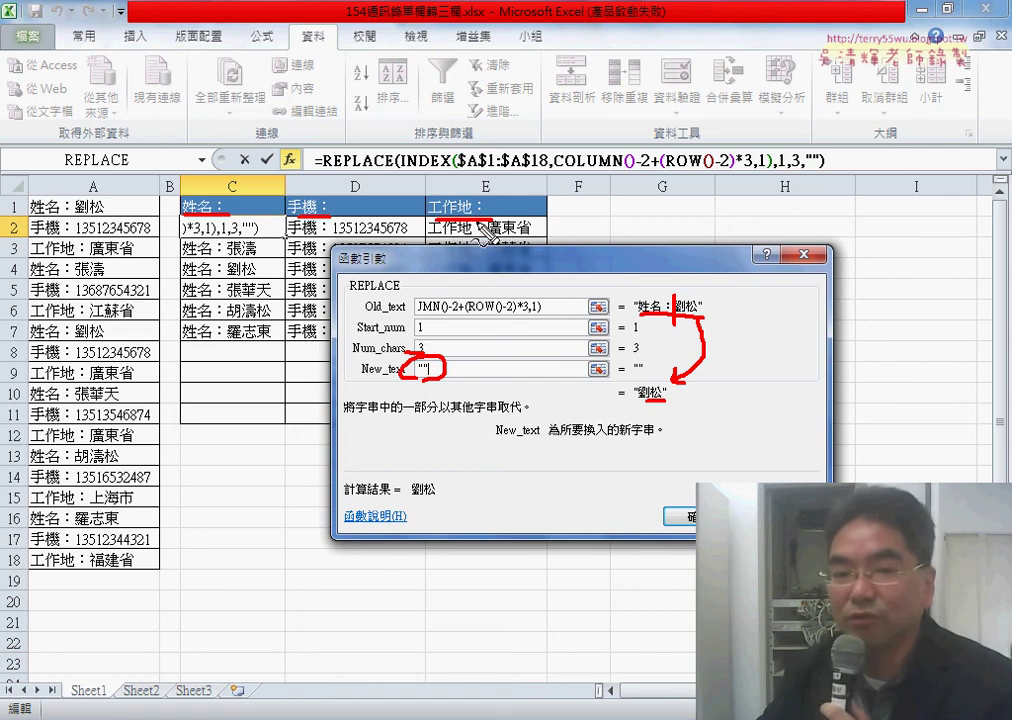
left_click_drag(463, 222, 474, 246)
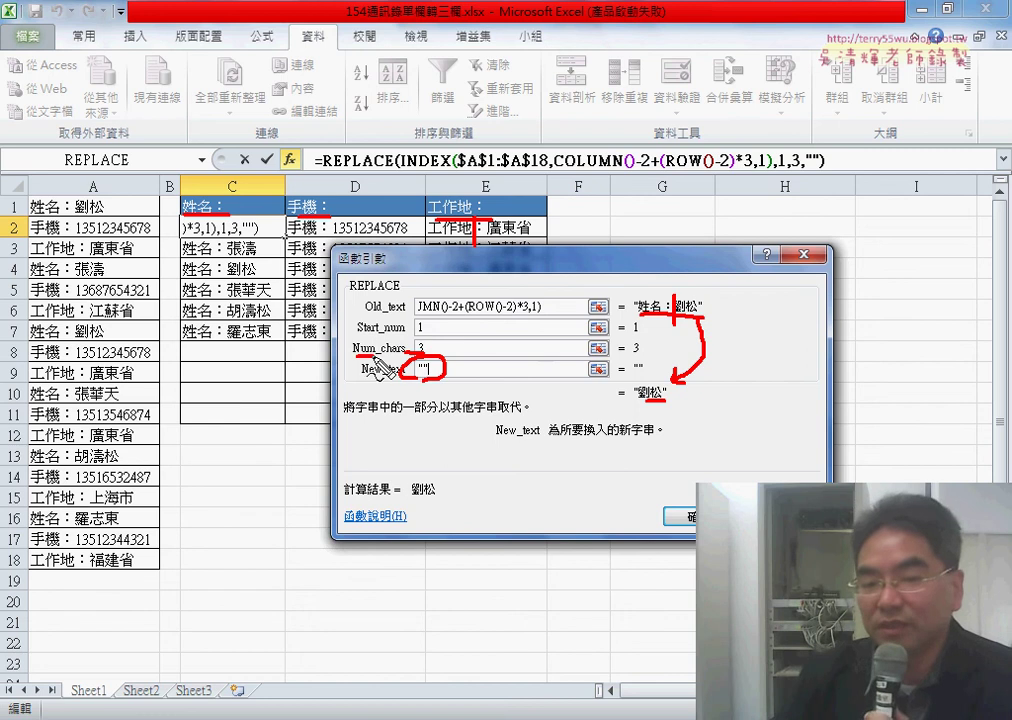
left_click_drag(353, 355, 405, 354)
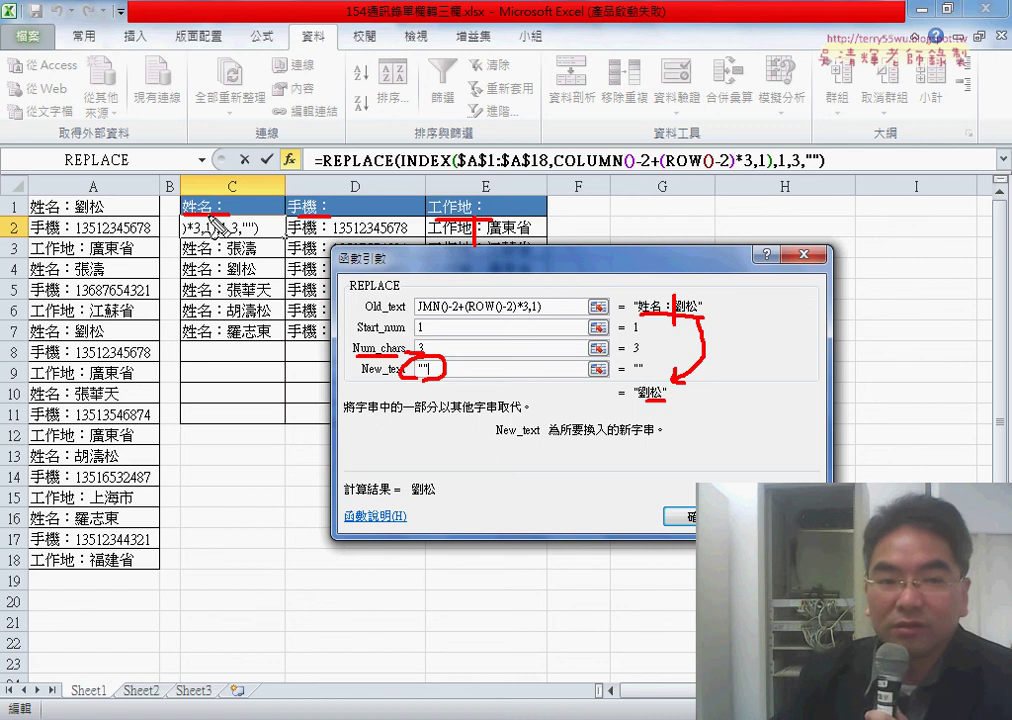
left_click_drag(227, 215, 182, 197)
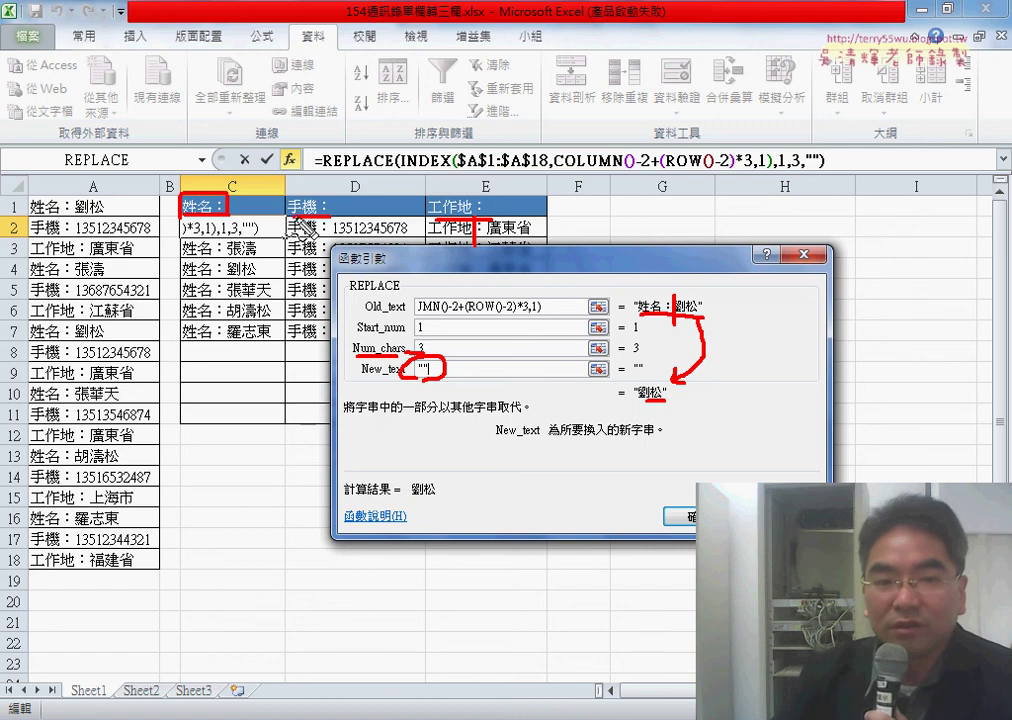
left_click_drag(285, 214, 330, 213)
left_click_drag(437, 222, 490, 218)
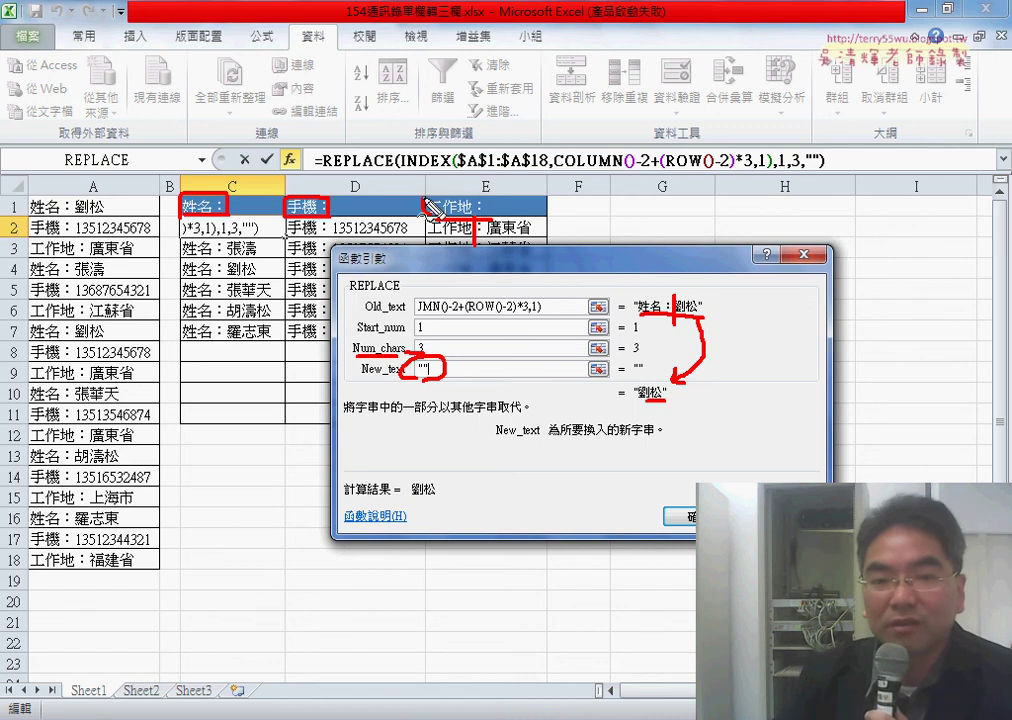
left_click_drag(198, 160, 200, 185)
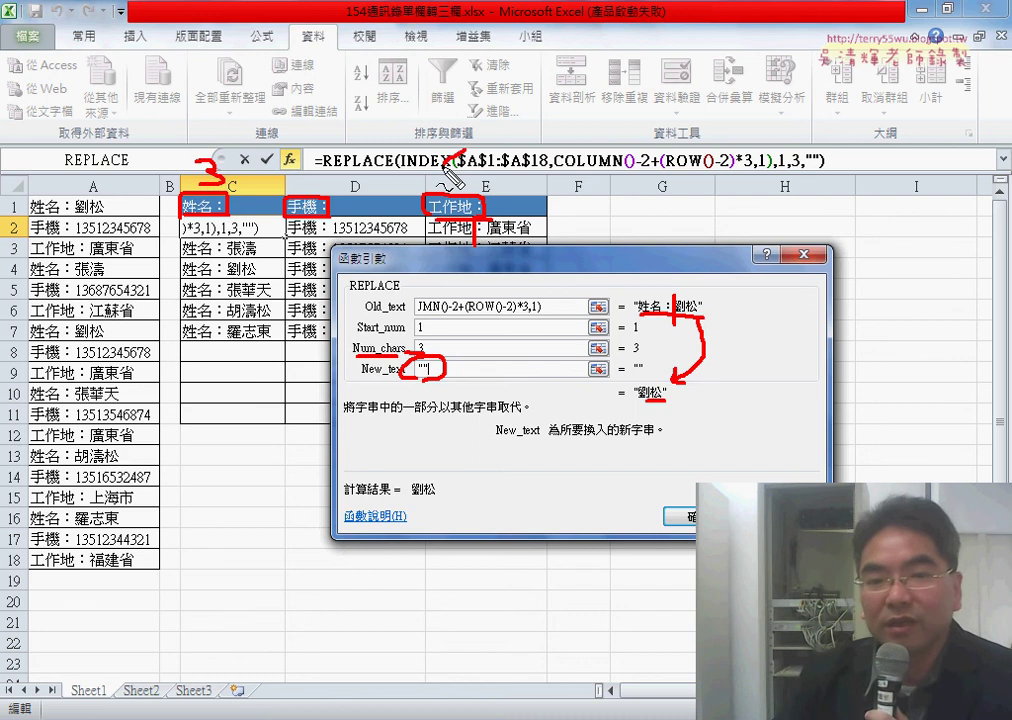
left_click_drag(455, 148, 460, 185)
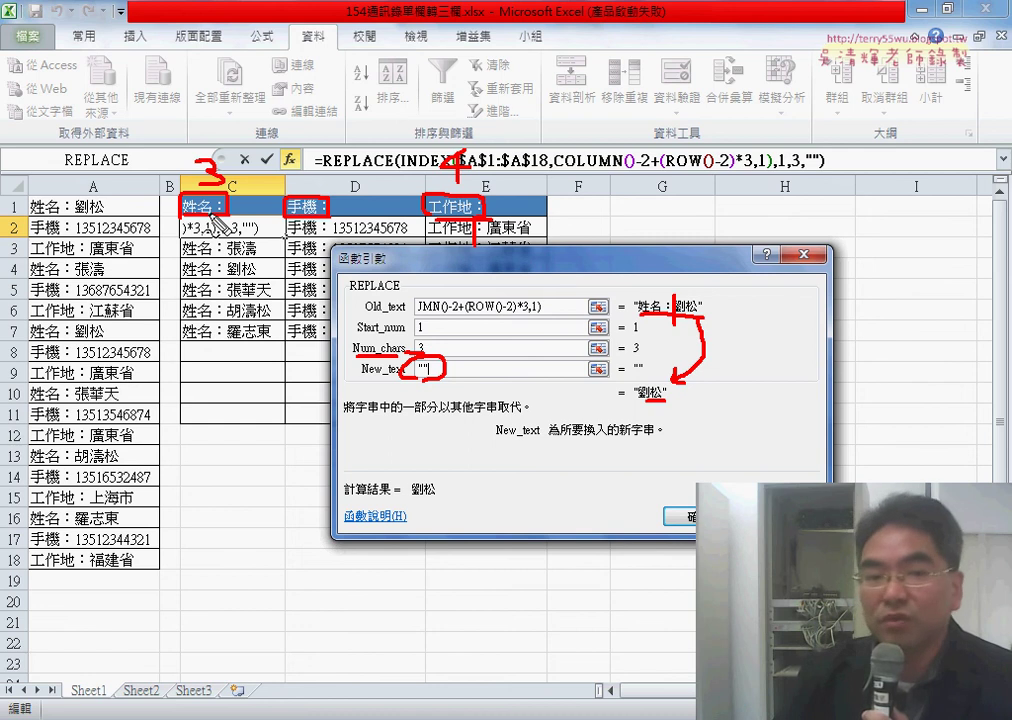
left_click_drag(210, 228, 394, 362)
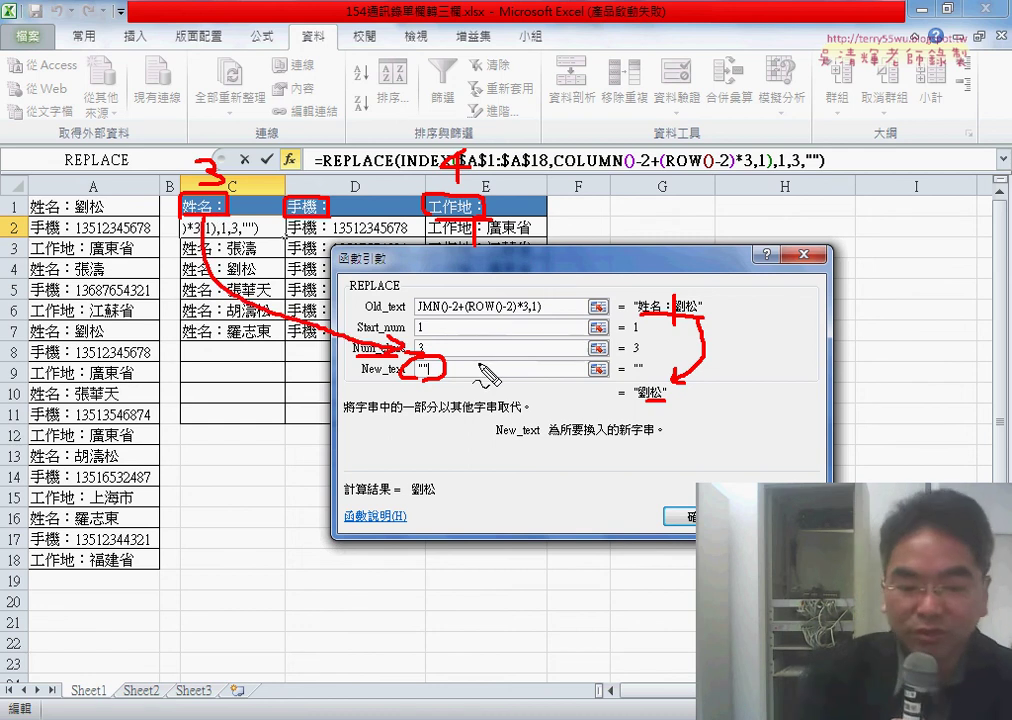
Step: Replace Num_chars 3 with len(C1), the length of the 姓名： header
key("Escape")
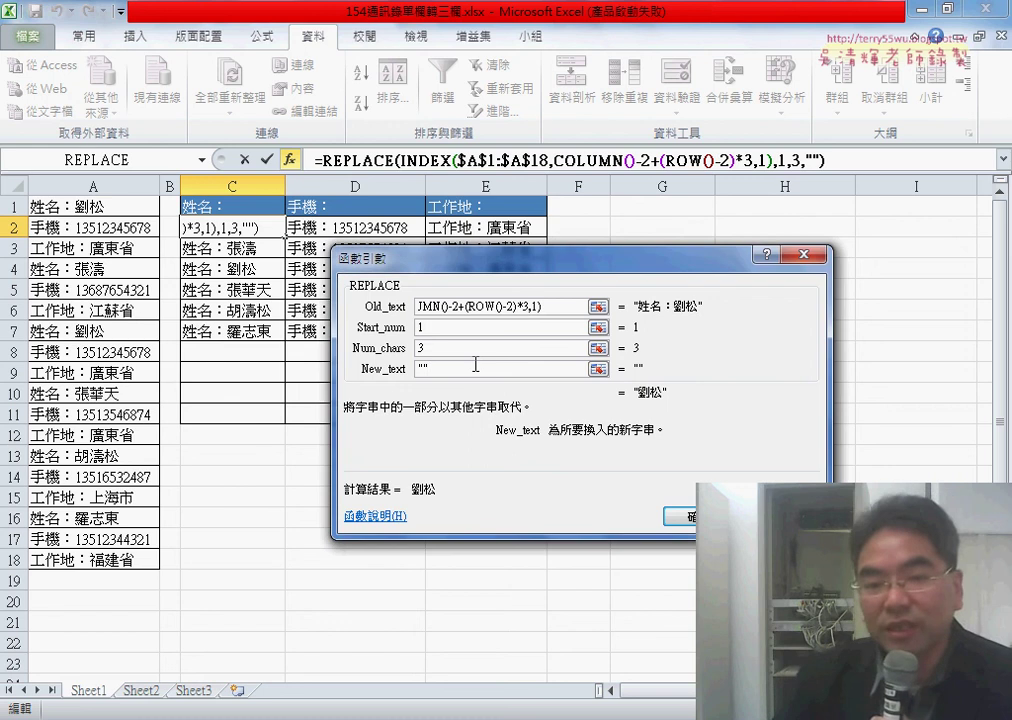
double_click(433, 348)
type("2")
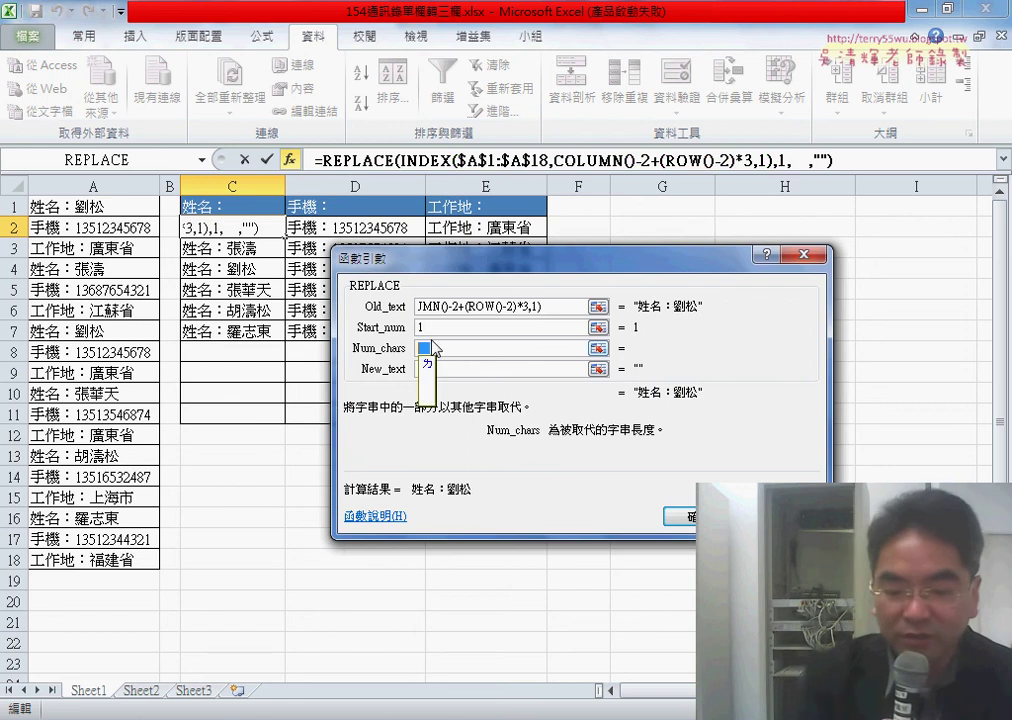
type("le")
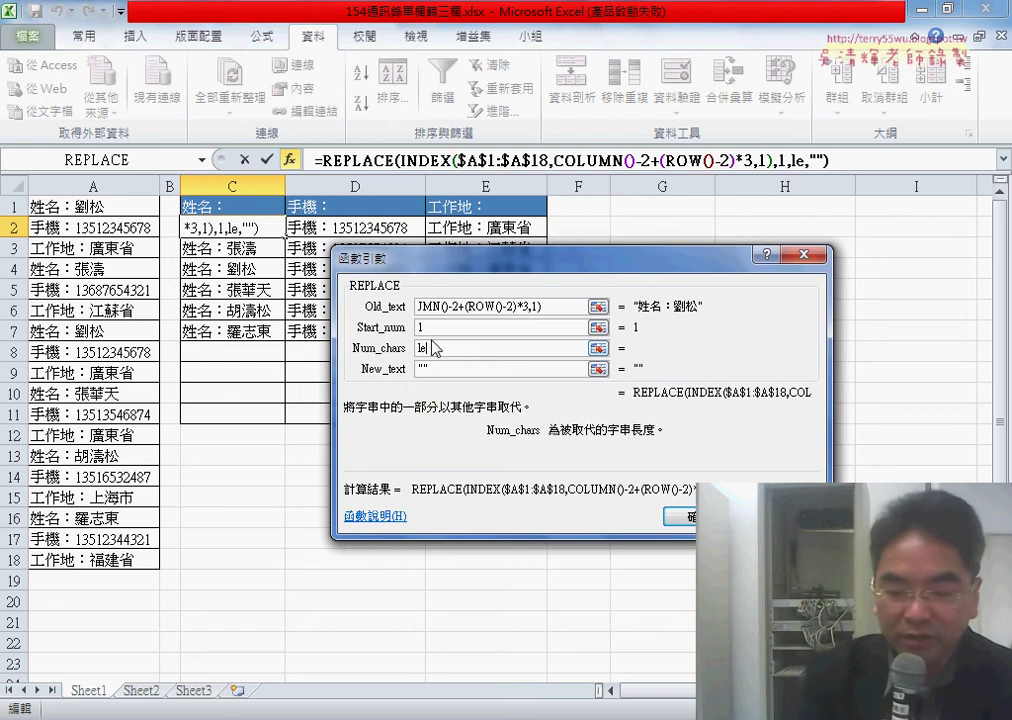
type("n(")
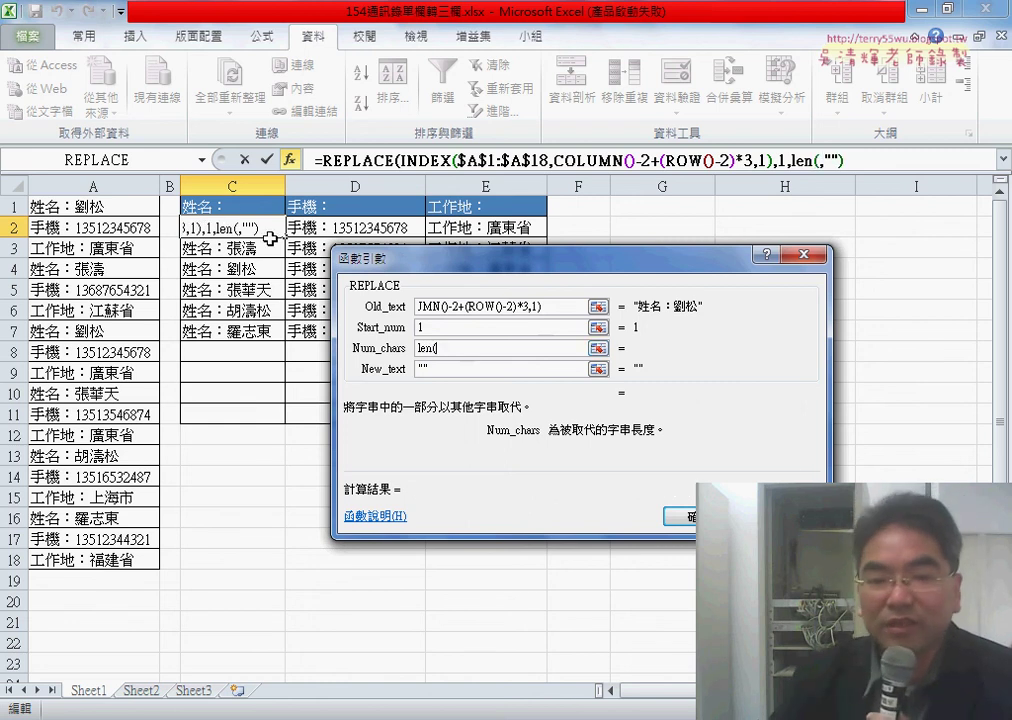
left_click(230, 207)
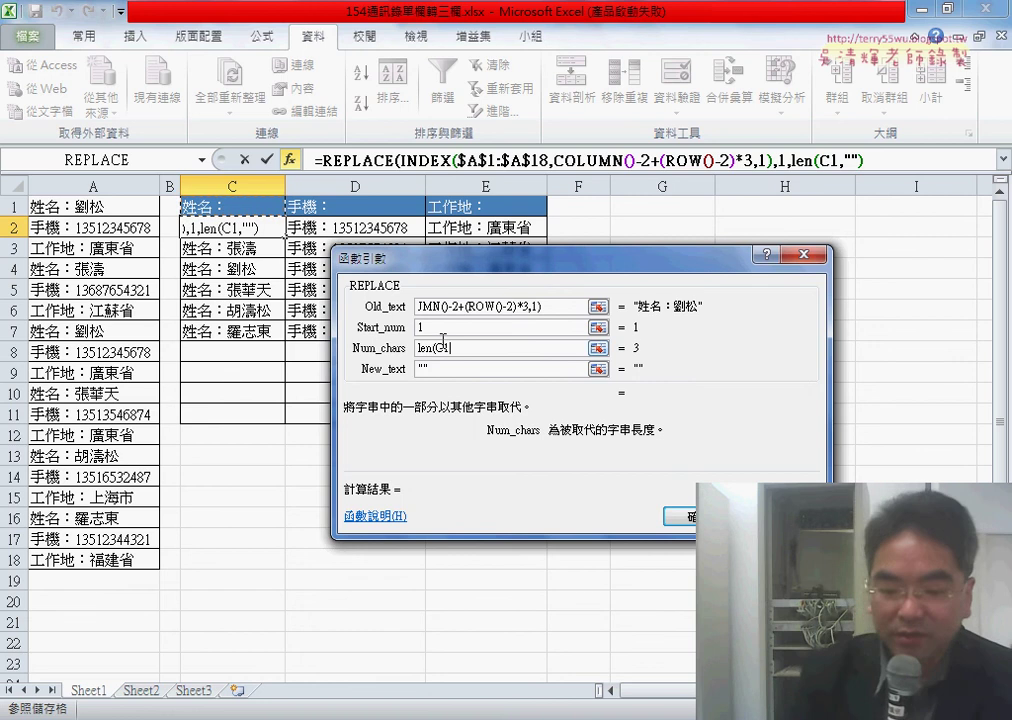
type(")")
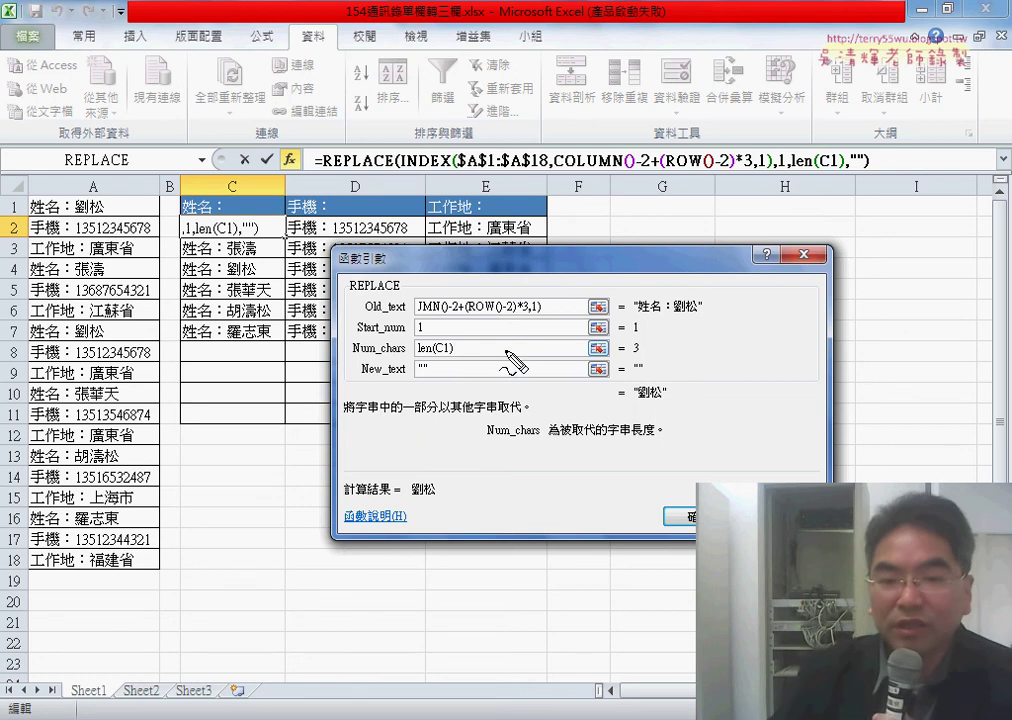
Step: Underline the len(C1) argument and mark that the formula will be copied down
left_click_drag(416, 355, 453, 355)
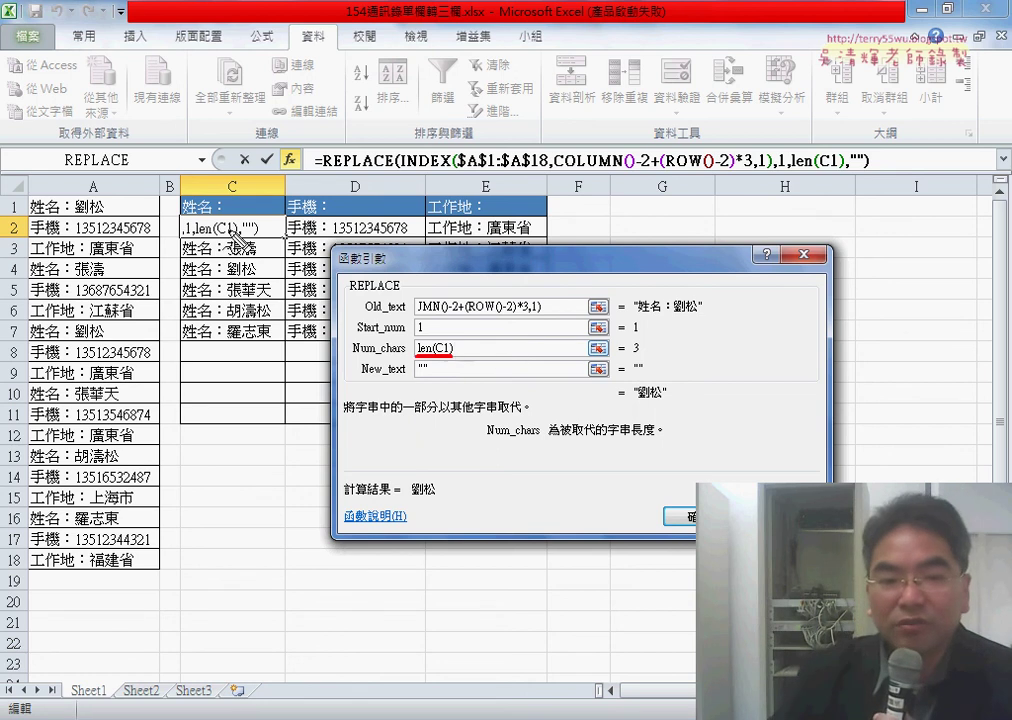
mouse_move(235, 228)
left_mouse_down()
mouse_move(316, 228)
mouse_move(307, 305)
left_mouse_up()
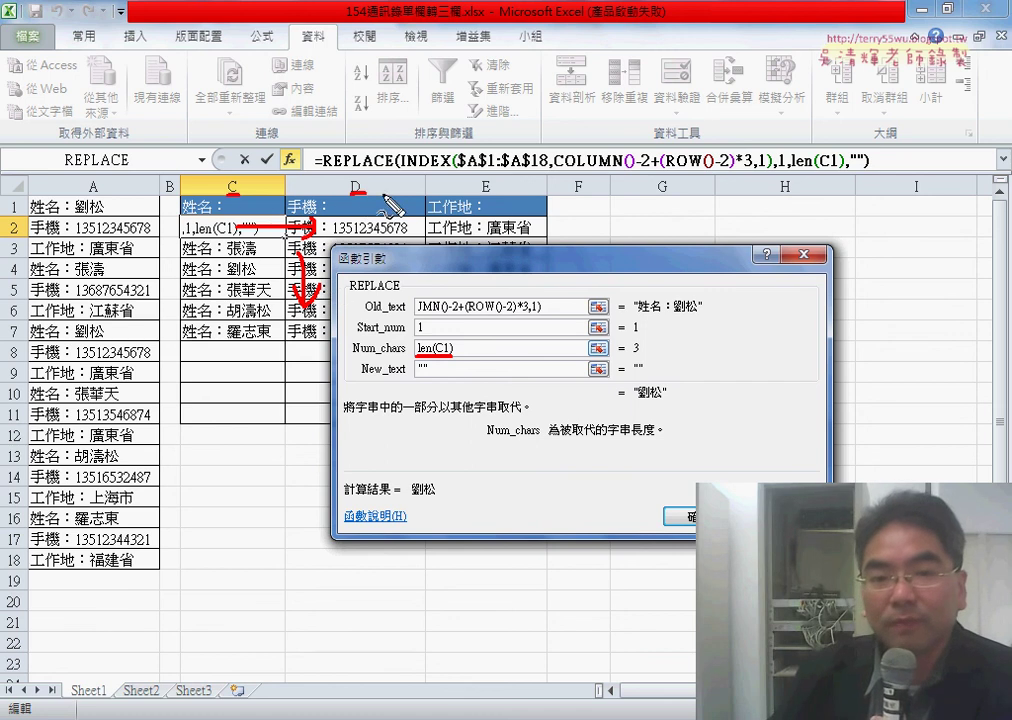
left_click_drag(563, 209, 563, 236)
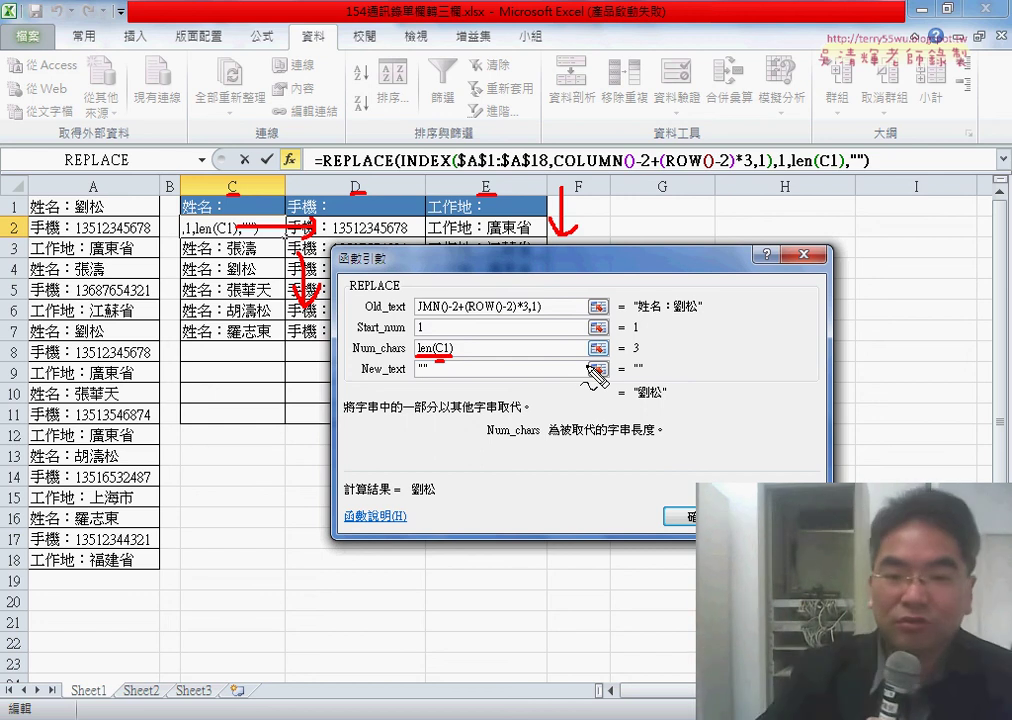
key("Escape")
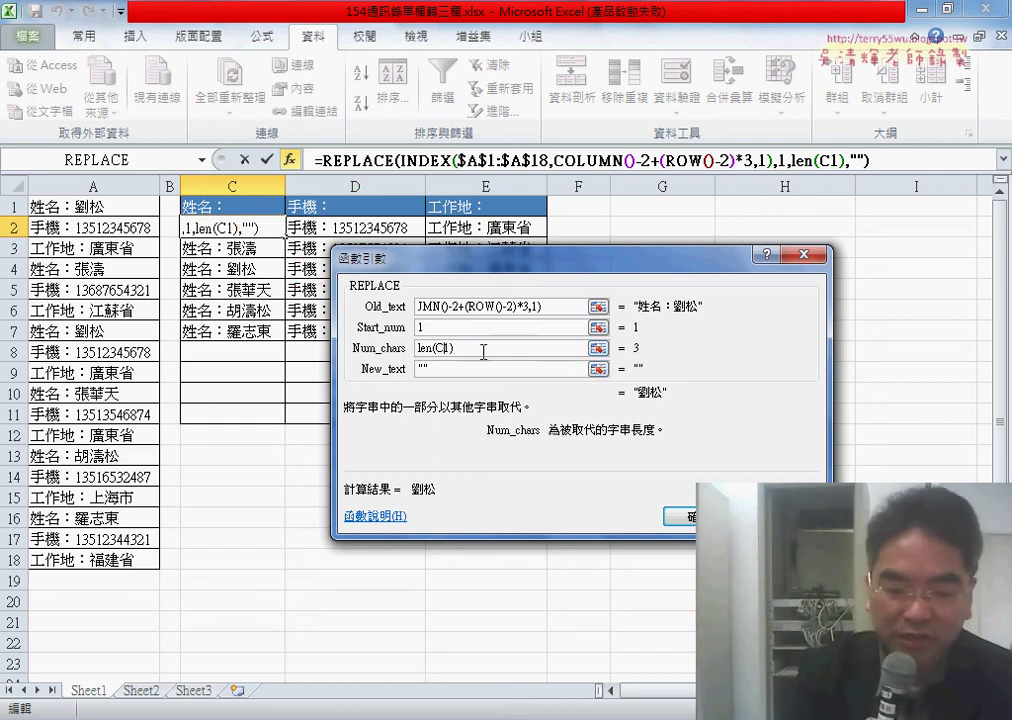
type("$")
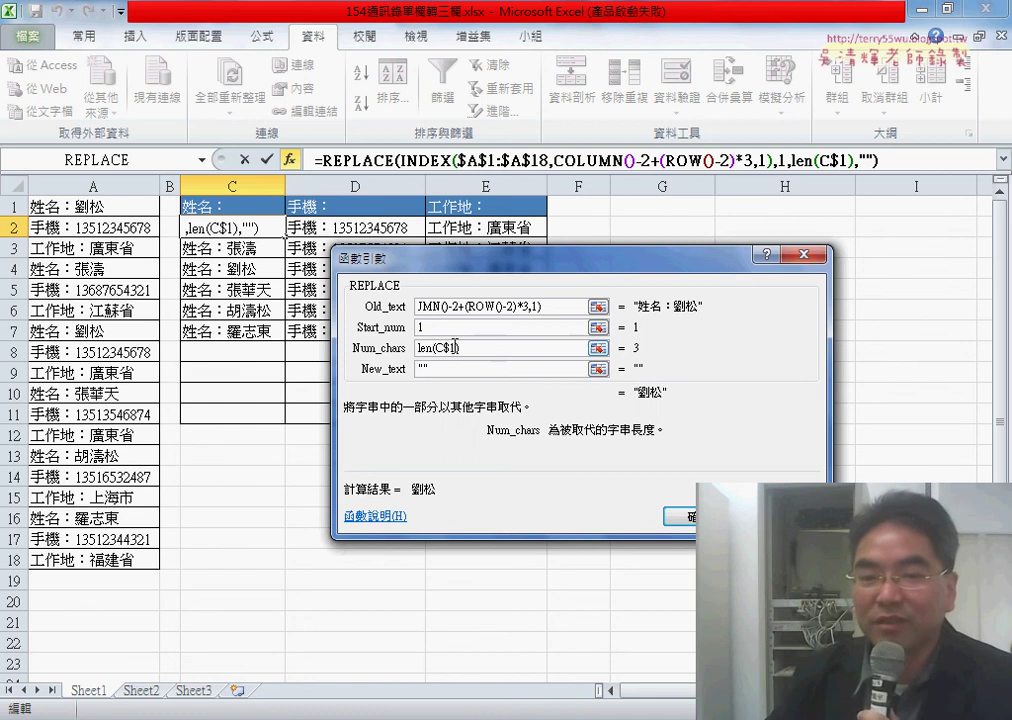
left_click_drag(456, 347, 449, 347)
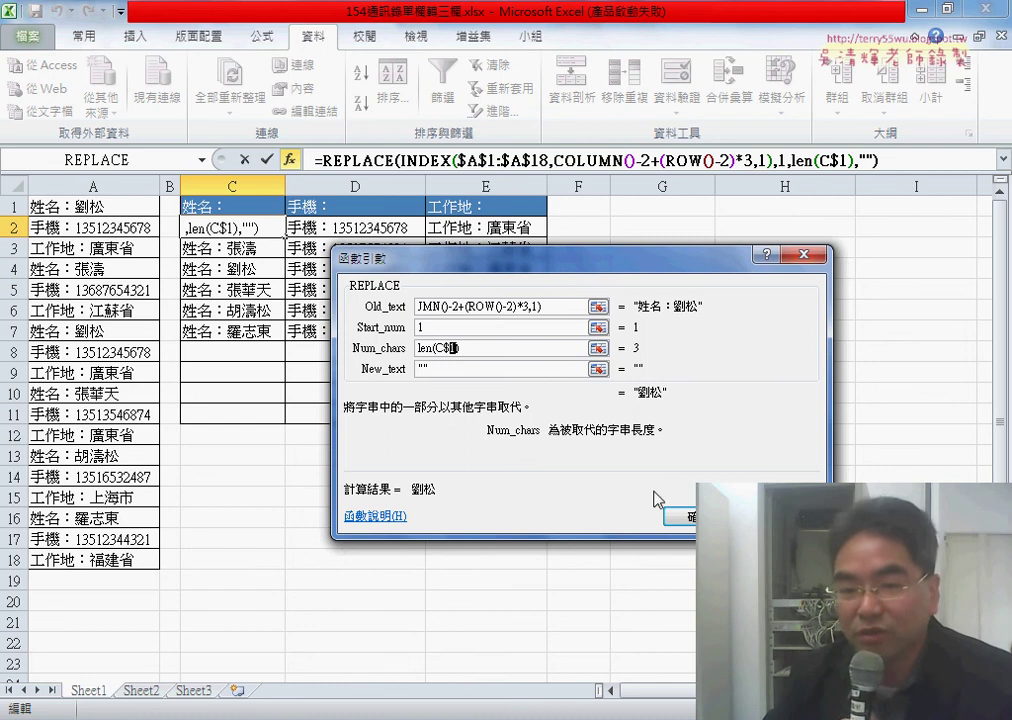
left_click(390, 350)
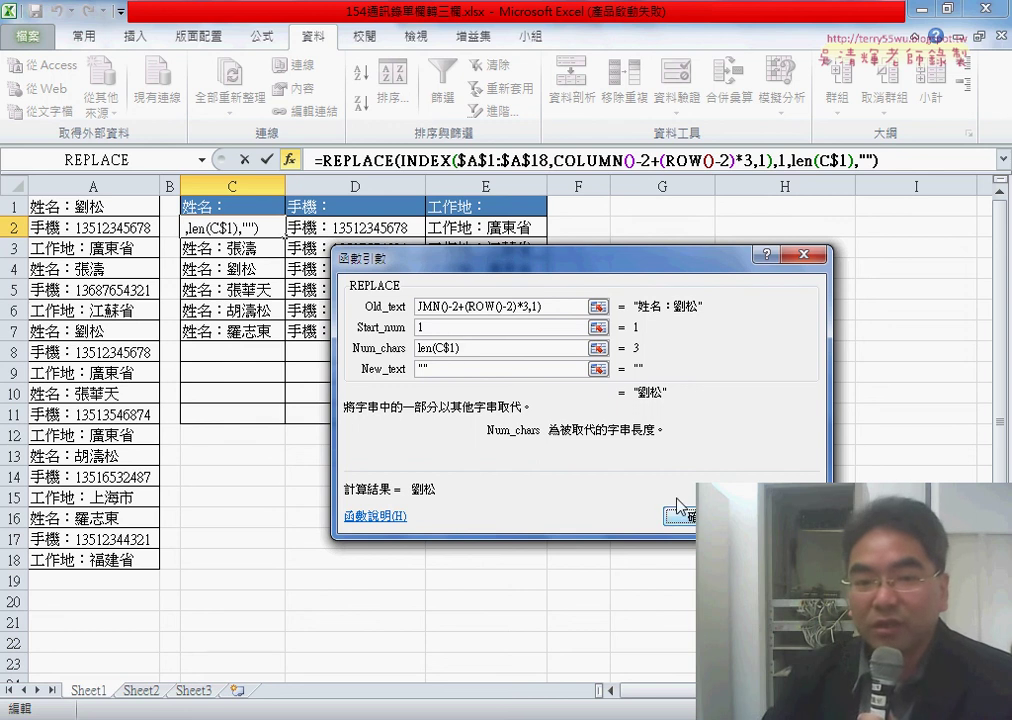
Step: Review the REPLACE arguments, leaving the replacement text empty, and commit the formula in C2
left_click(470, 327)
left_click_drag(510, 302, 486, 306)
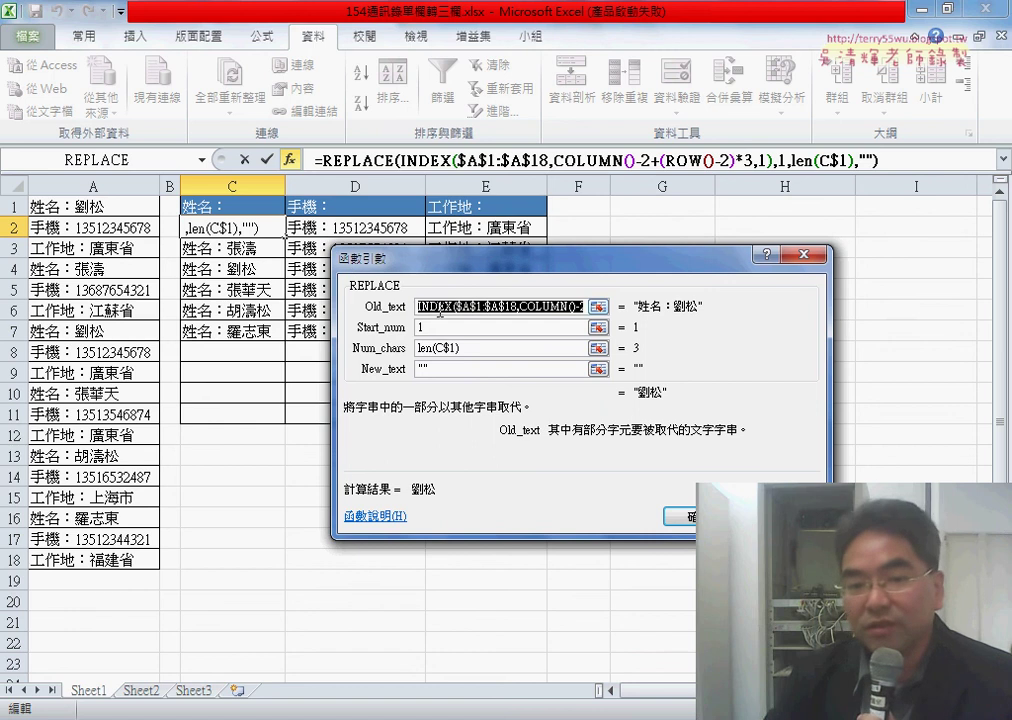
left_click_drag(449, 328, 380, 340)
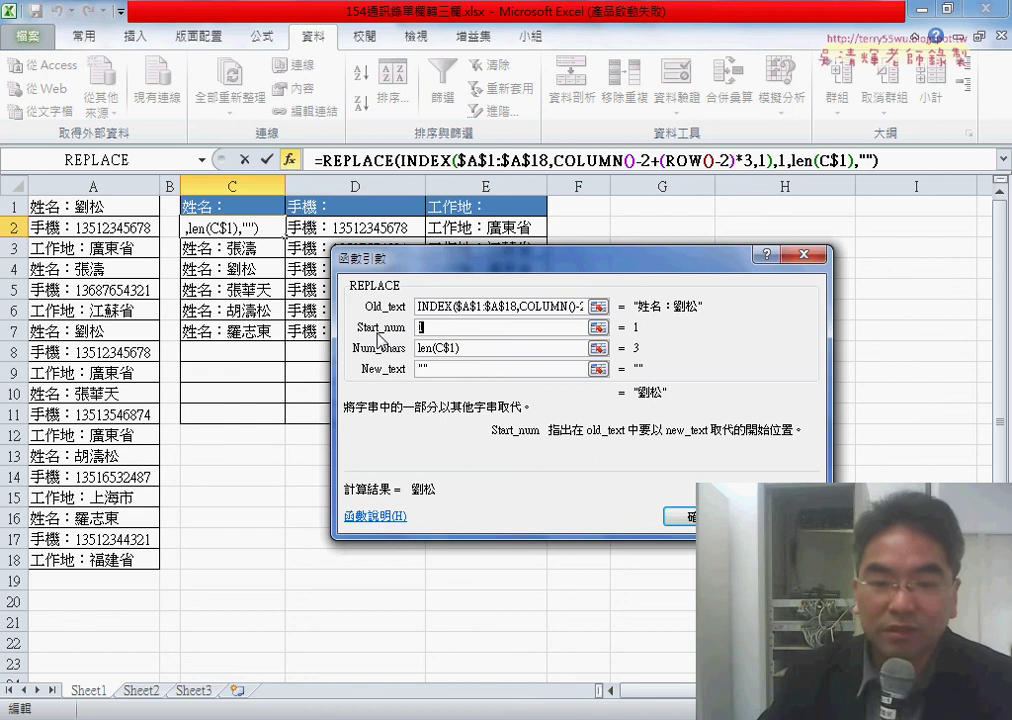
left_click_drag(460, 348, 418, 348)
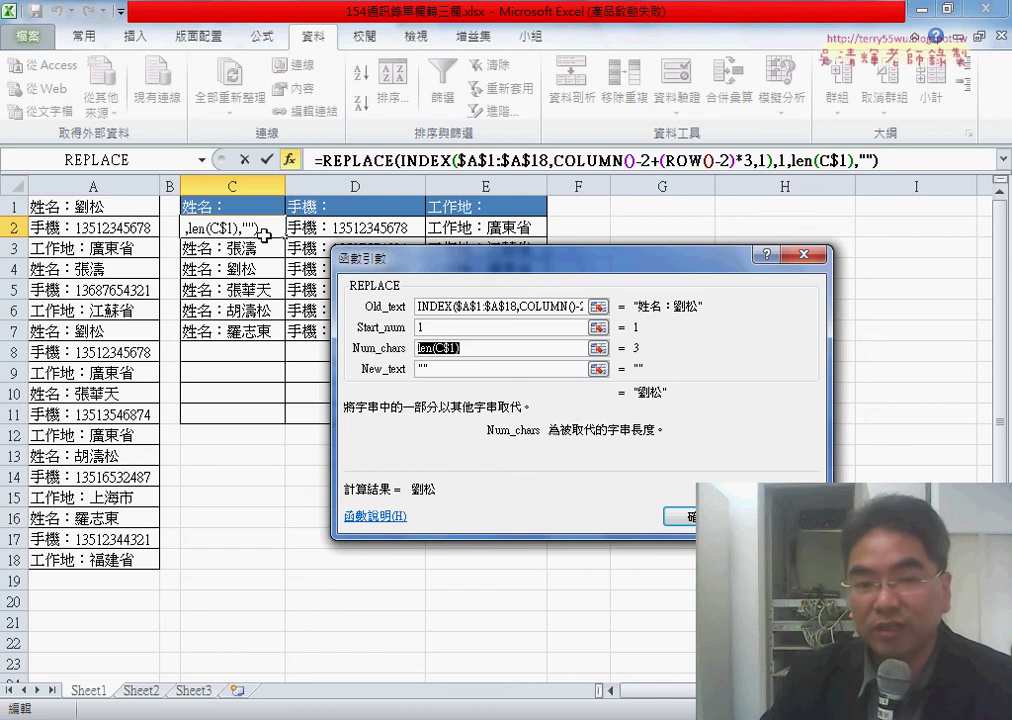
left_click(478, 347)
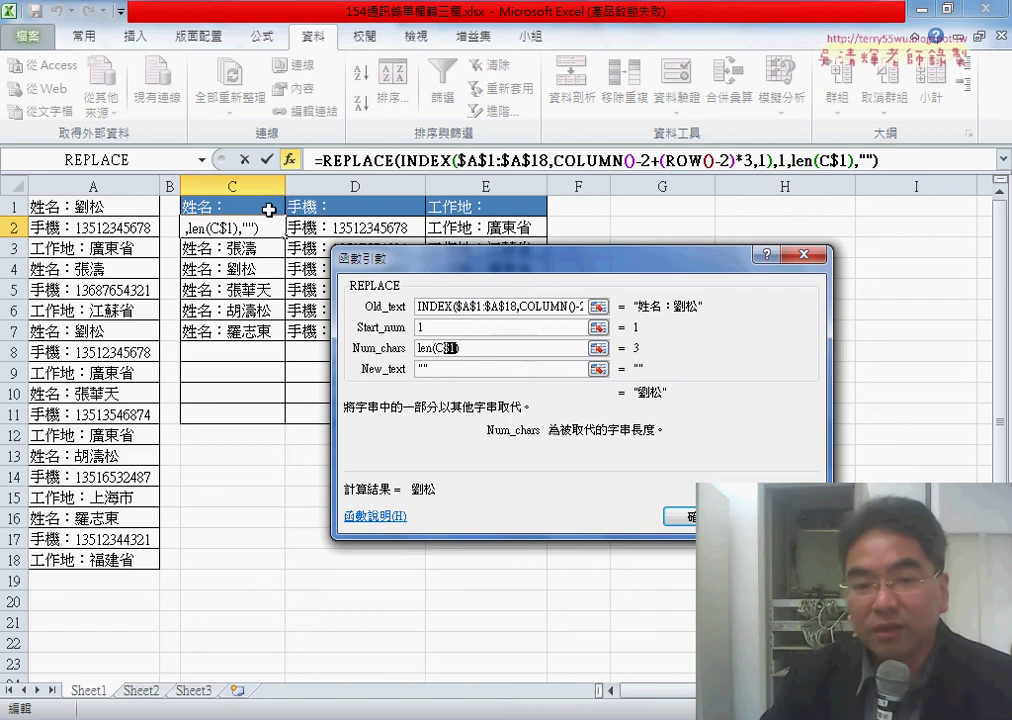
double_click(450, 372)
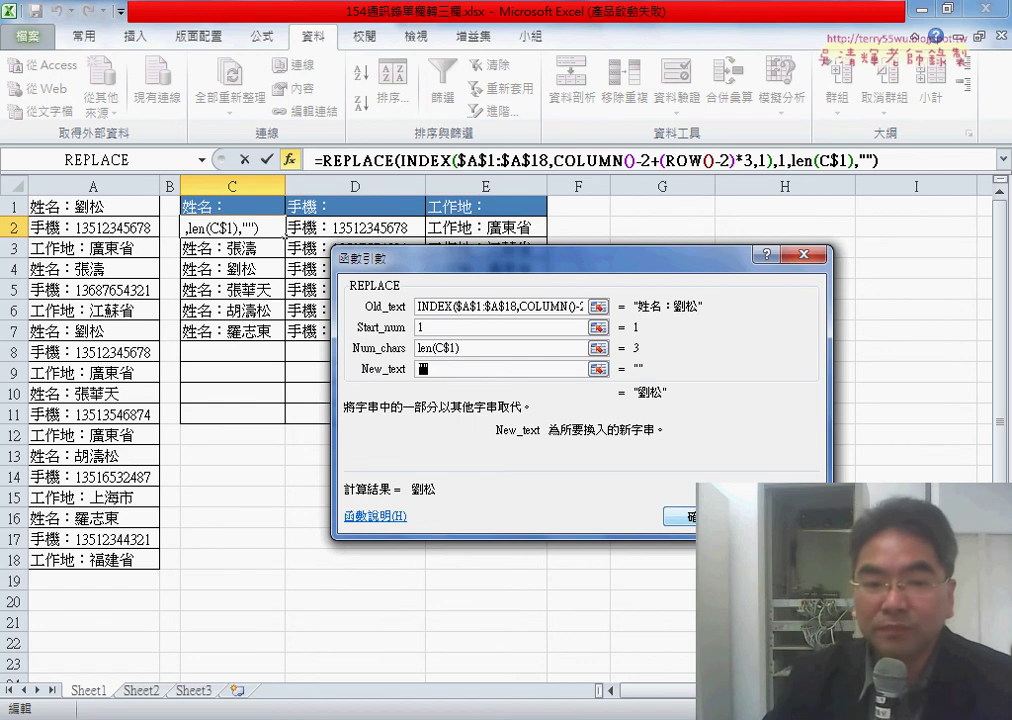
left_click(430, 369)
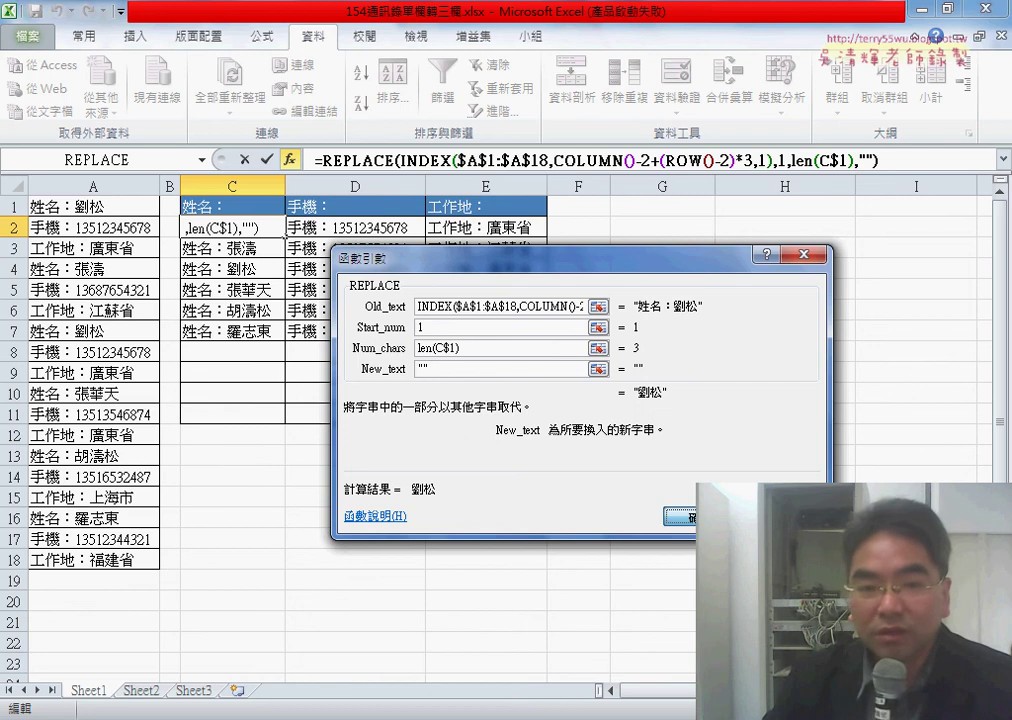
key("Return")
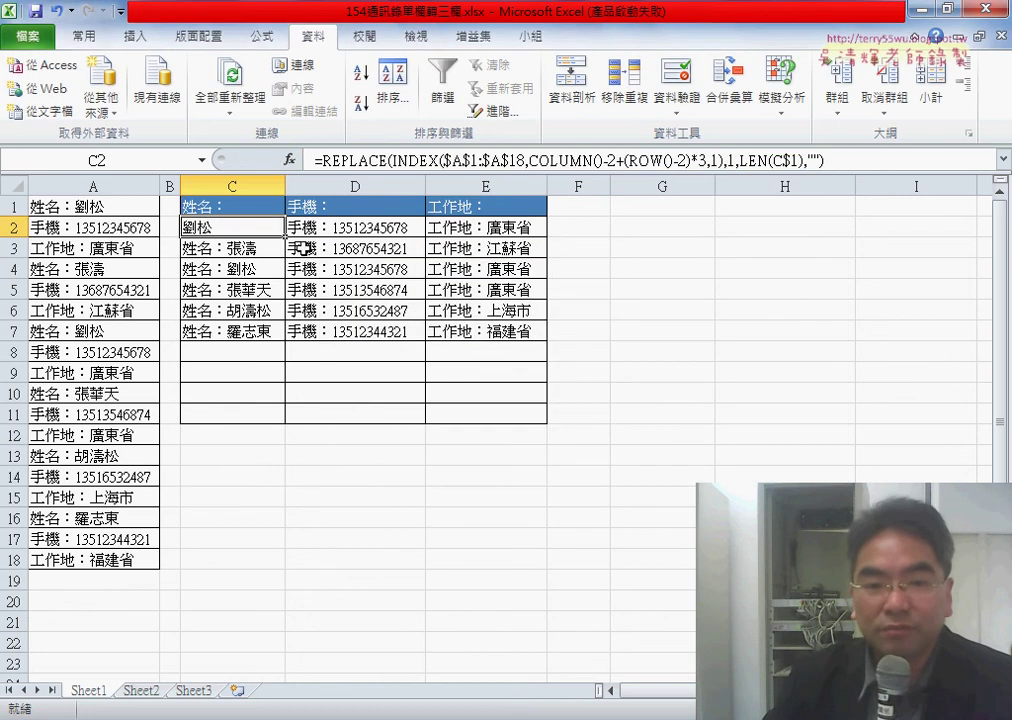
Step: Fill the C2 REPLACE formula through C2:E7 so every label prefix is stripped
mouse_move(414, 239)
left_mouse_down()
mouse_move(524, 245)
mouse_move(546, 234)
mouse_move(547, 334)
left_mouse_up()
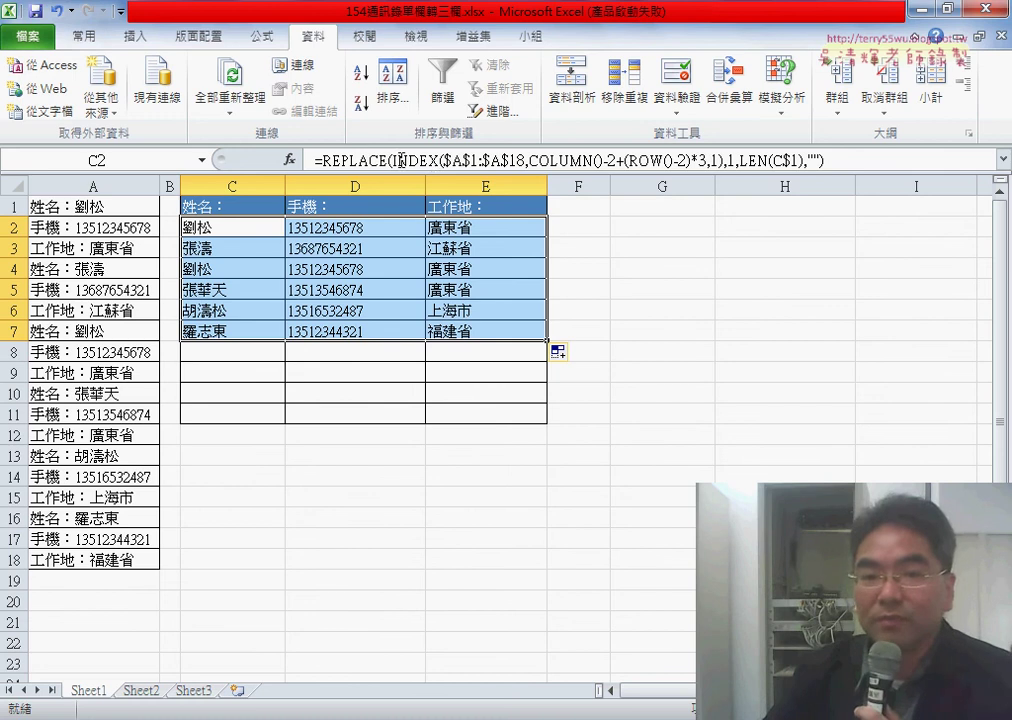
left_click_drag(392, 160, 438, 160)
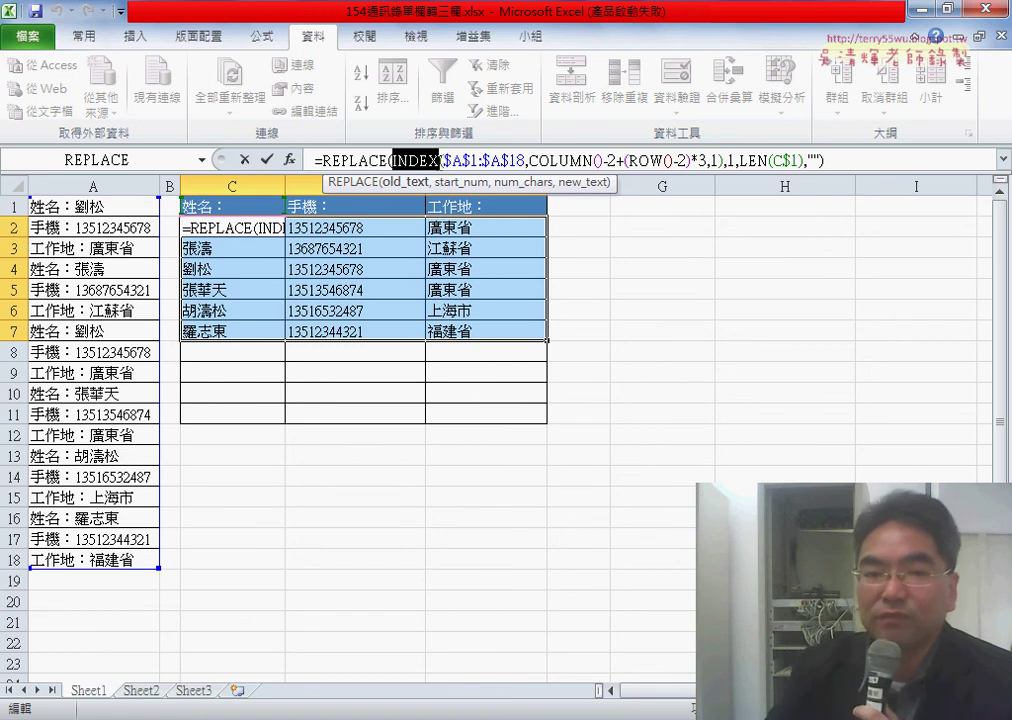
key("ctrl+Return")
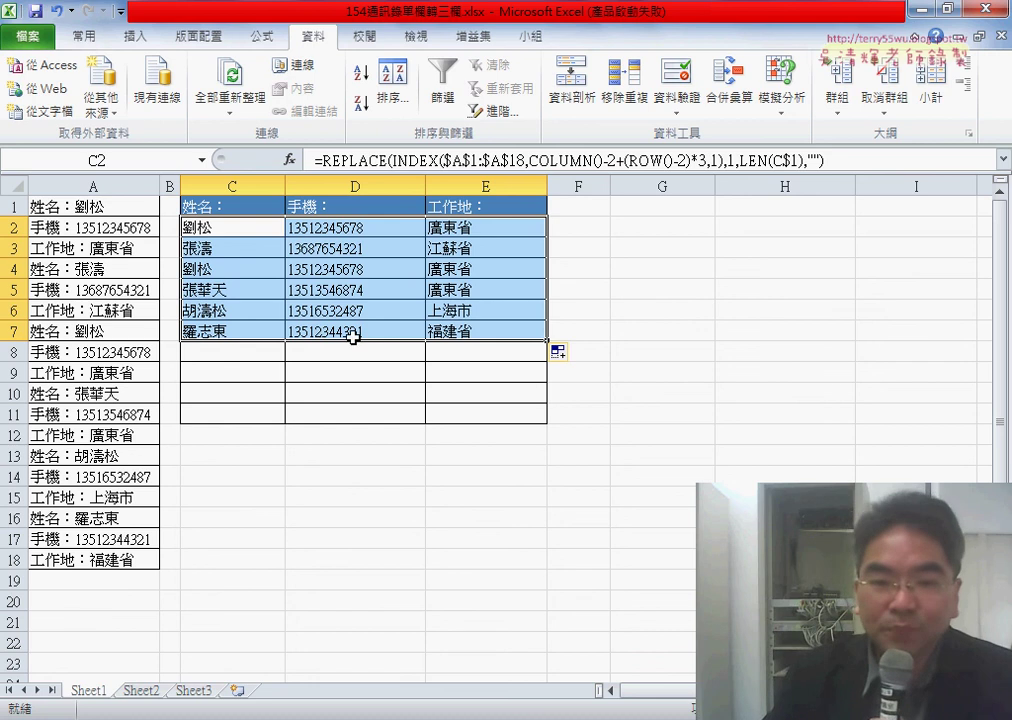
left_click(265, 229)
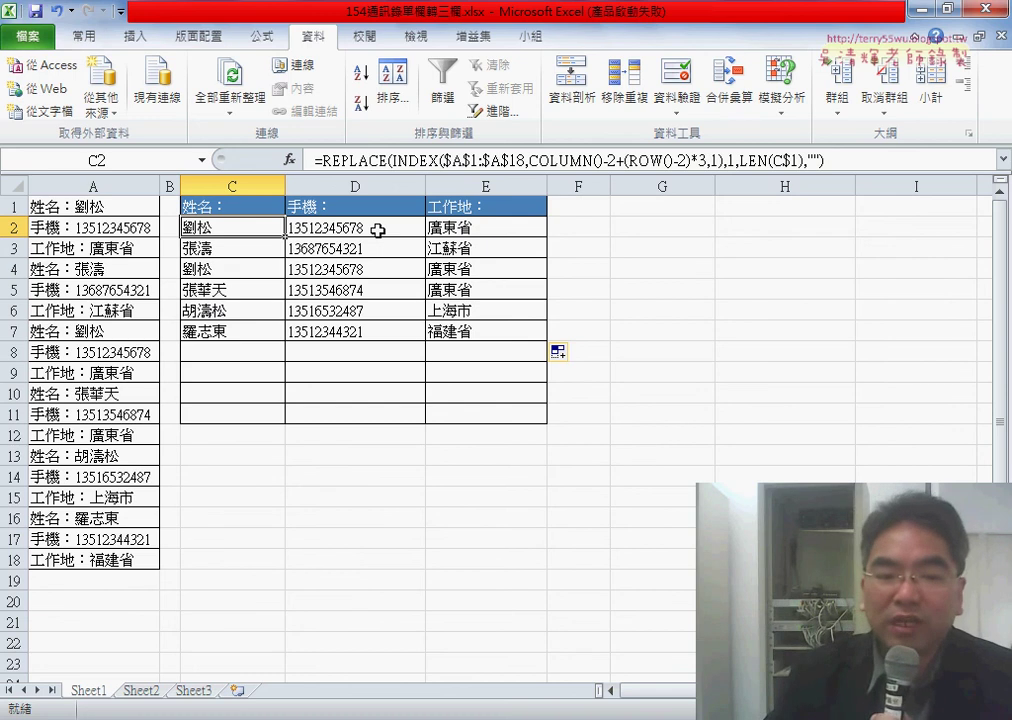
left_click(378, 230)
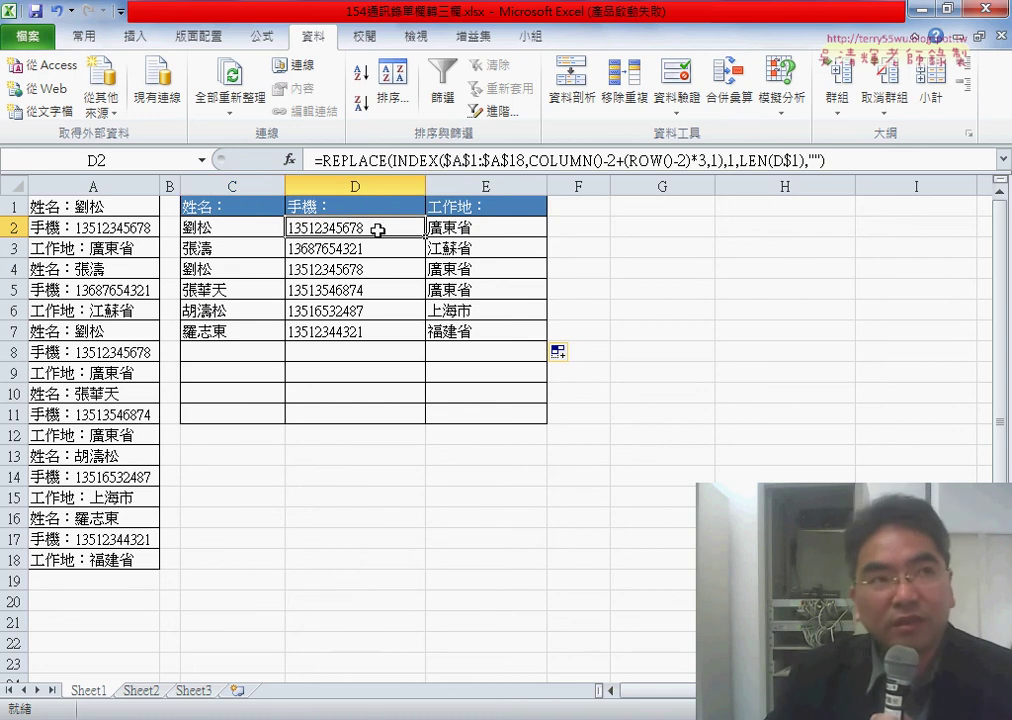